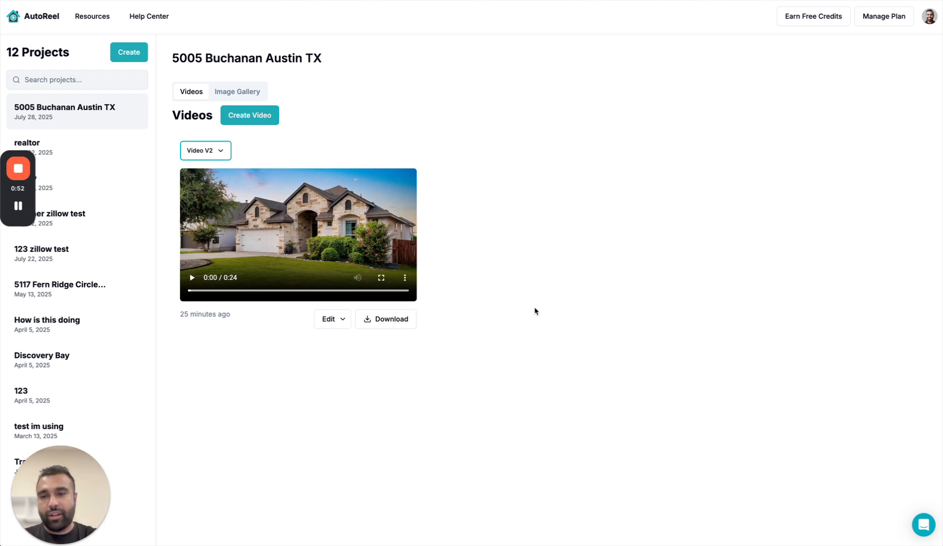
{"action": "left_click", "coordinate": [219, 151]}
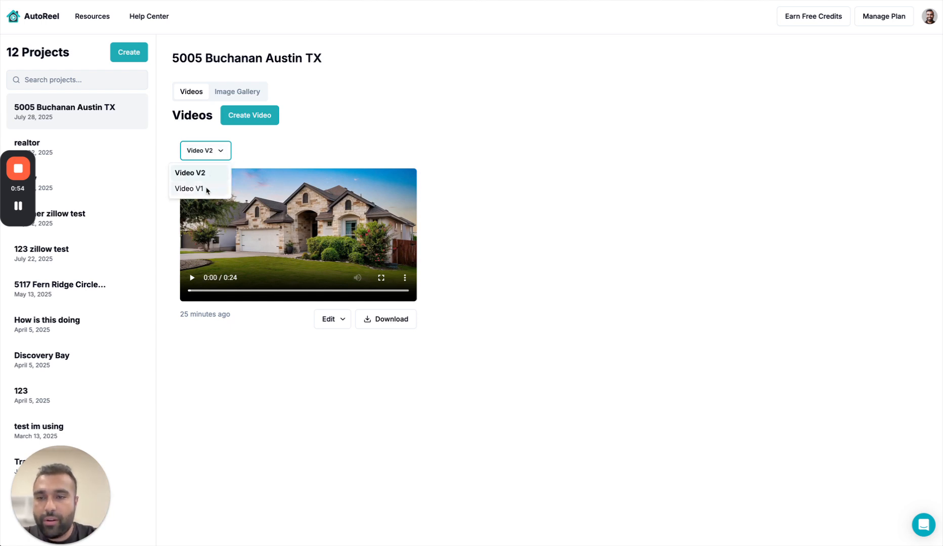
{"action": "left_click", "coordinate": [206, 191]}
{"action": "left_click", "coordinate": [212, 151]}
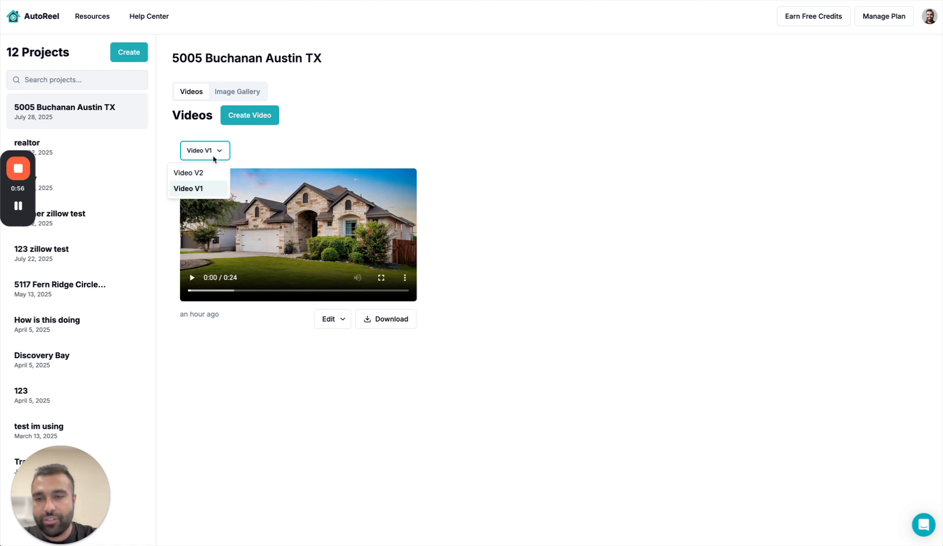
{"action": "left_click", "coordinate": [214, 175]}
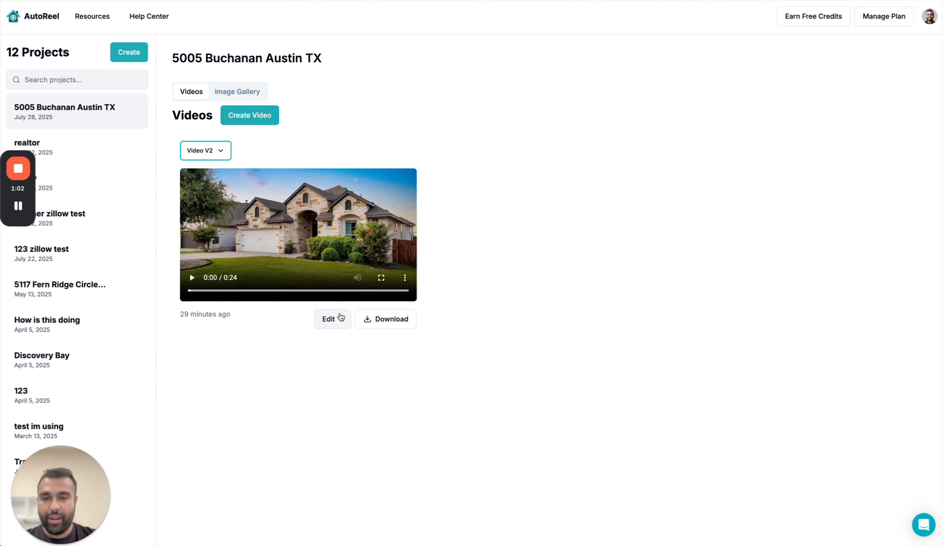
Open Video V2 for editing in Studio and discard the autosaved changes.
{"action": "left_click", "coordinate": [341, 317]}
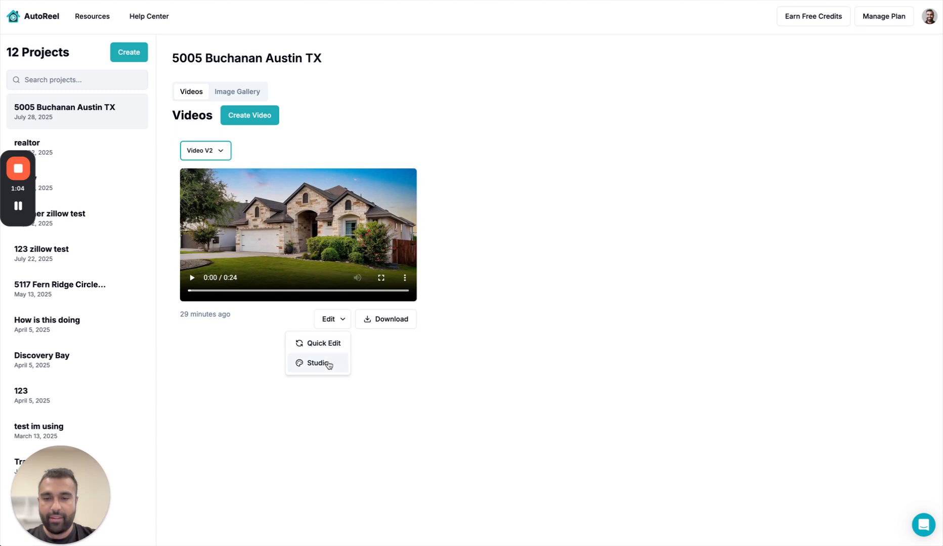
{"action": "left_click", "coordinate": [318, 363]}
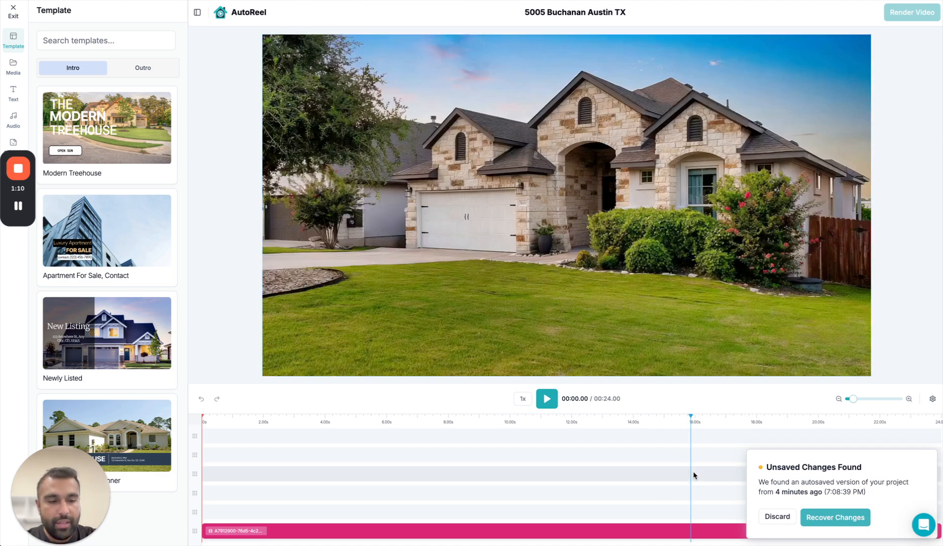
{"action": "left_click", "coordinate": [777, 516]}
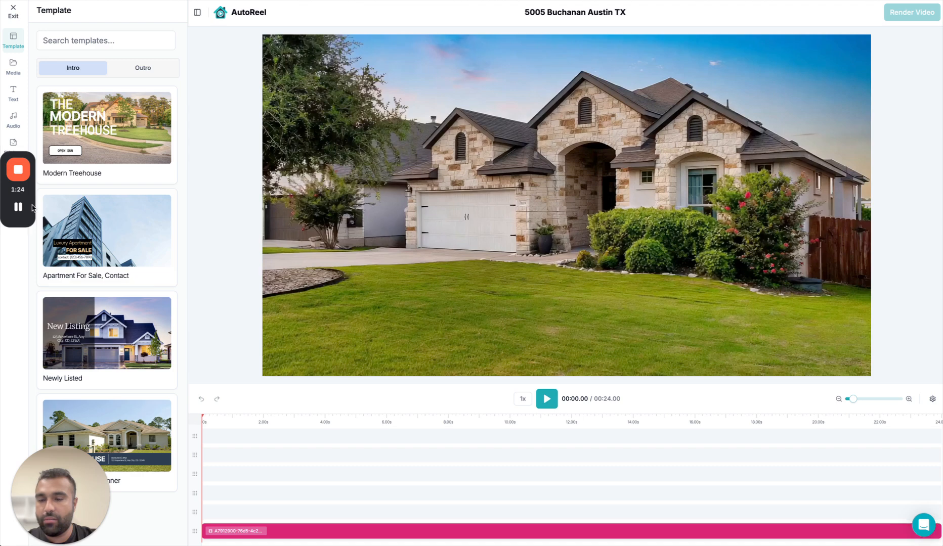
Look through the media, text, audio, sticker and template libraries, and preview the first two seconds of the video.
{"action": "left_click", "coordinate": [14, 68]}
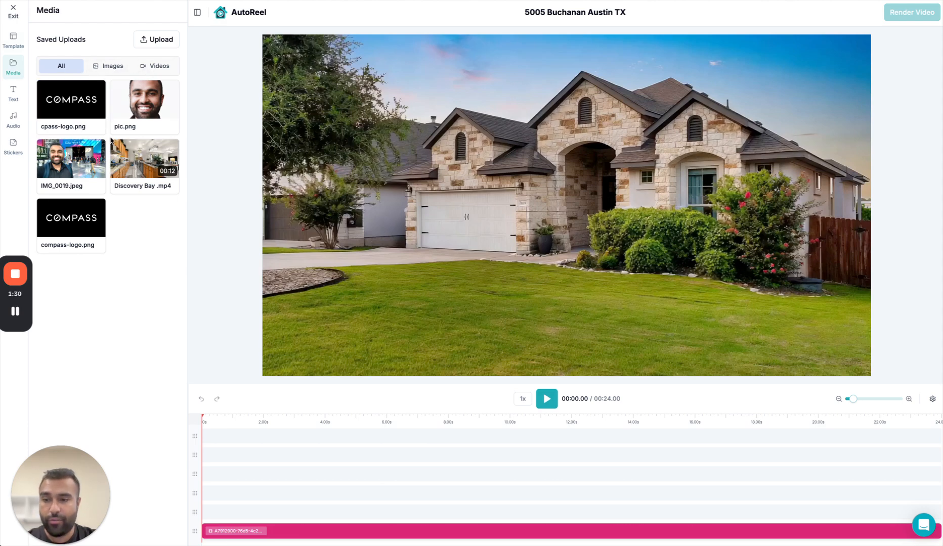
{"action": "left_click", "coordinate": [14, 94]}
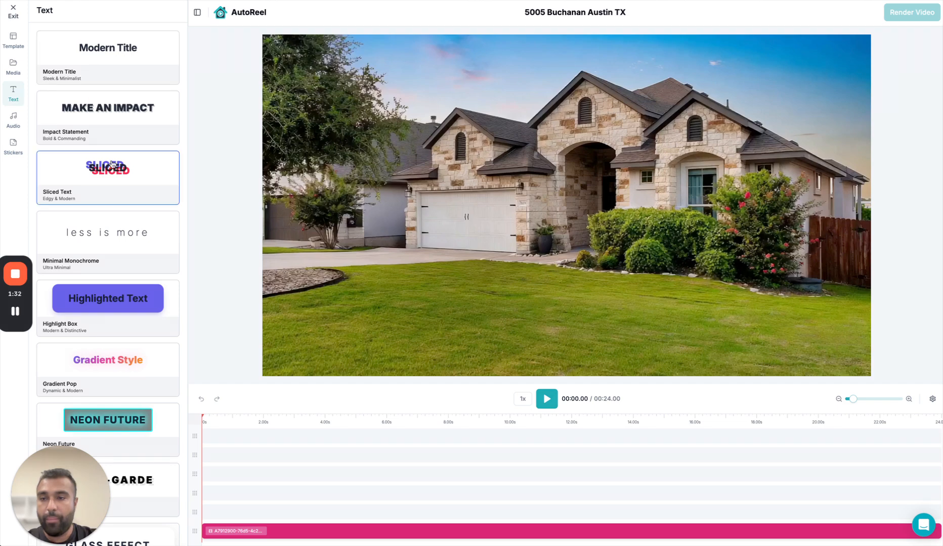
{"action": "scroll", "coordinate": [112, 162], "scroll_direction": "down", "scroll_amount": 1}
{"action": "scroll", "coordinate": [111, 162], "scroll_direction": "up", "scroll_amount": 1}
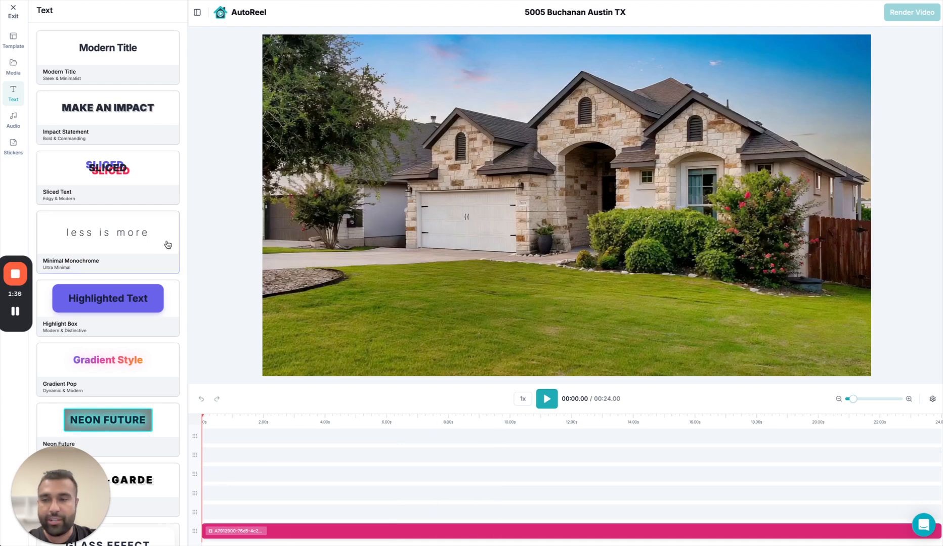
{"action": "left_click", "coordinate": [15, 119]}
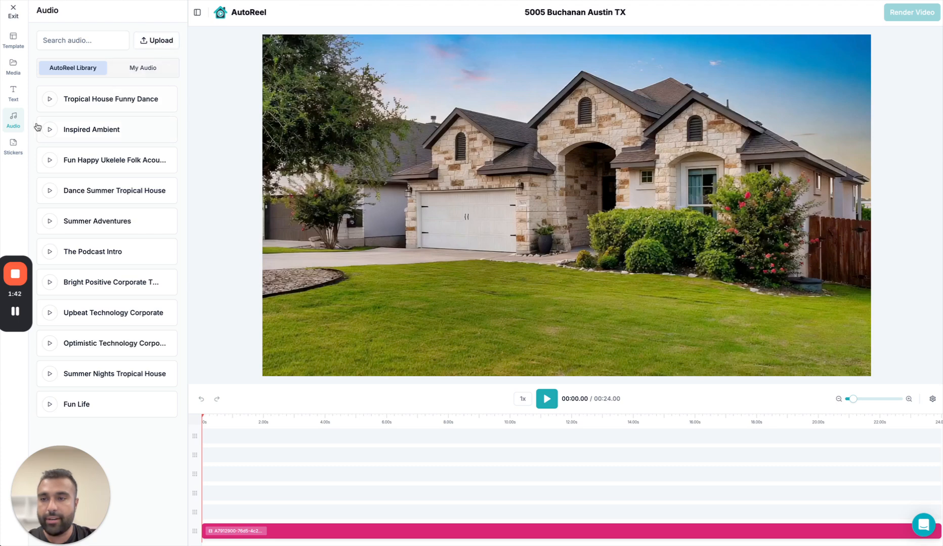
{"action": "left_click", "coordinate": [14, 146]}
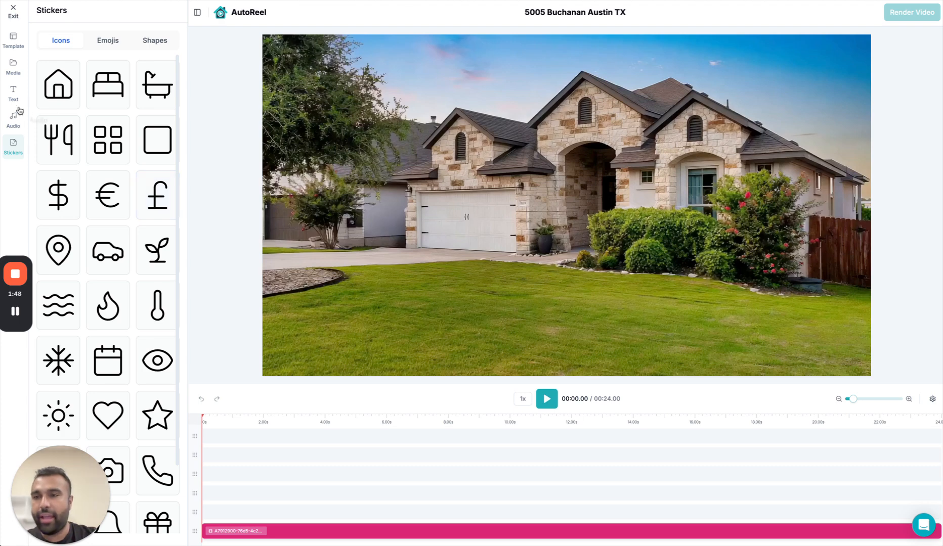
{"action": "left_click", "coordinate": [13, 39]}
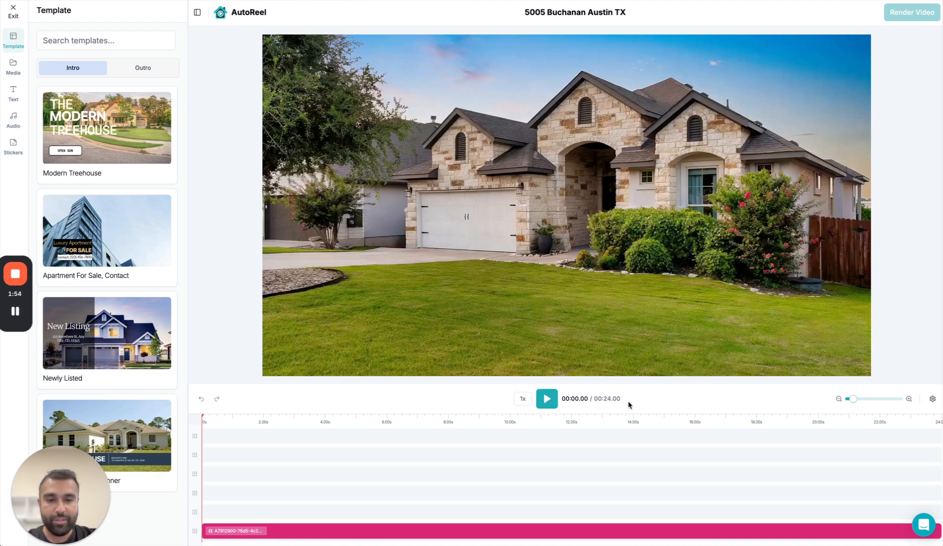
{"action": "left_click", "coordinate": [547, 399]}
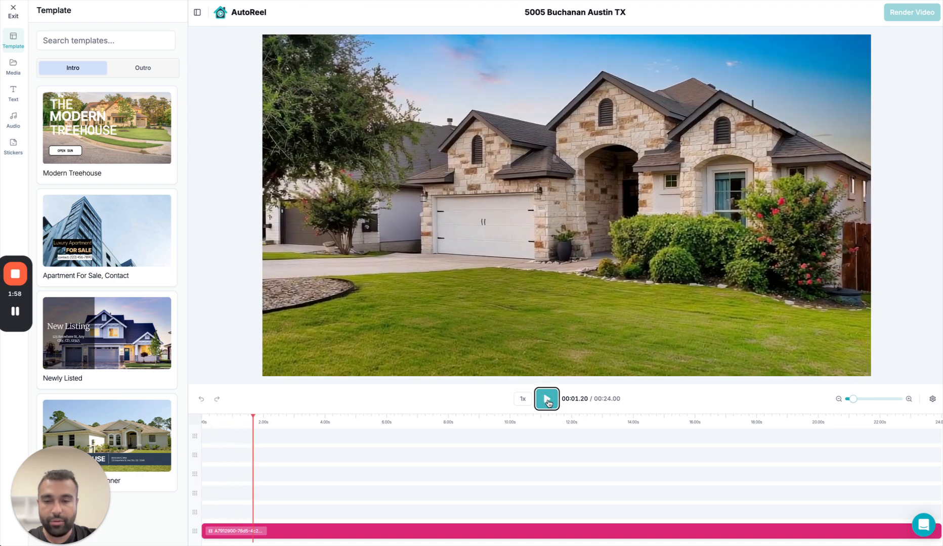
{"action": "left_click", "coordinate": [547, 399]}
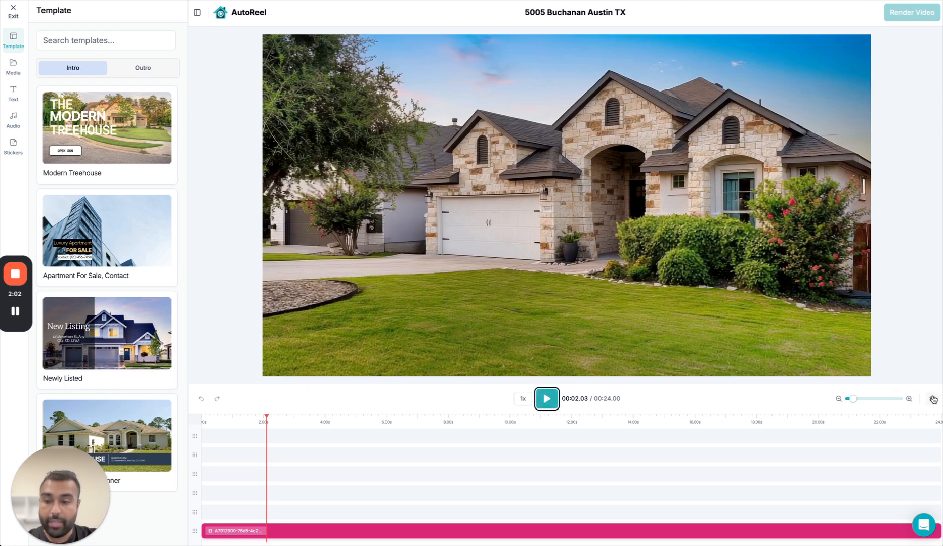
Try the 9:16 aspect ratio in the timeline settings and return the video to 16:9.
{"action": "left_click", "coordinate": [933, 399]}
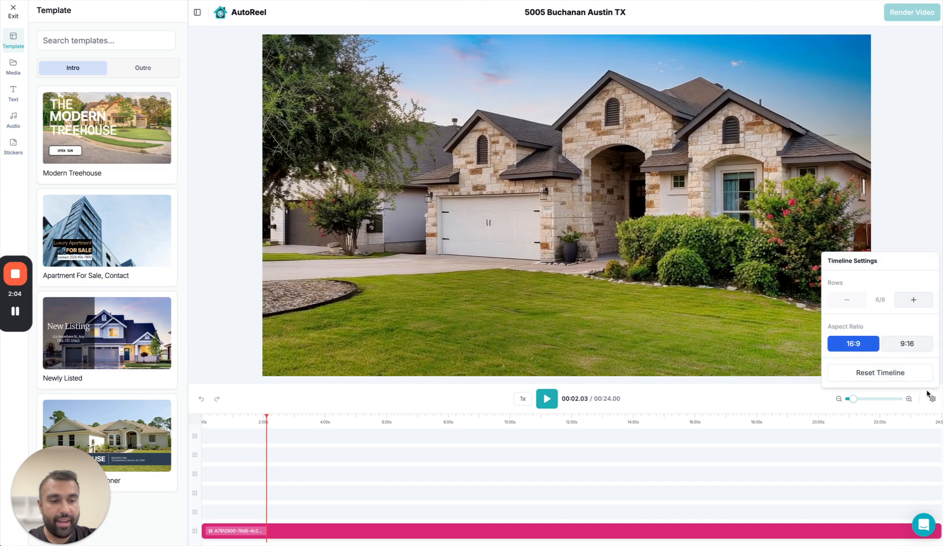
{"action": "left_click", "coordinate": [902, 346]}
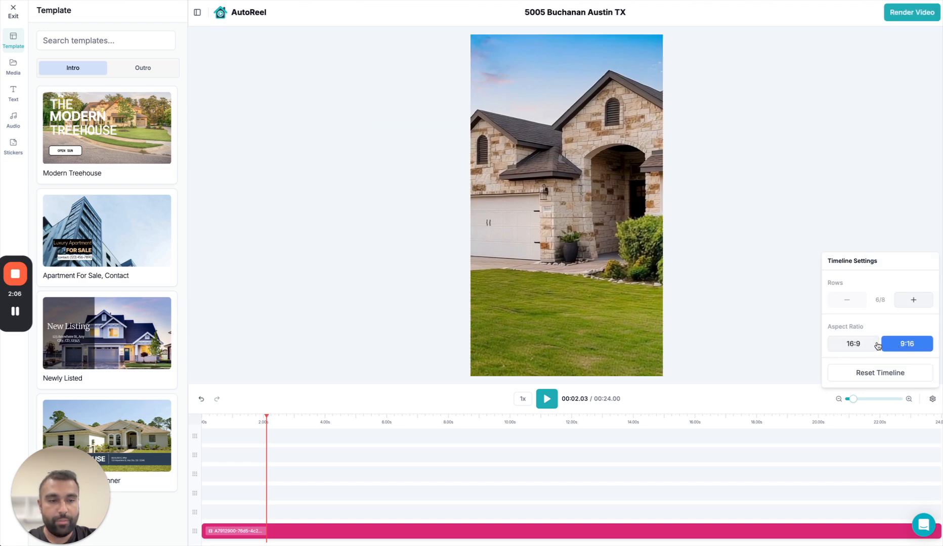
{"action": "left_click", "coordinate": [869, 347]}
{"action": "left_click", "coordinate": [895, 347]}
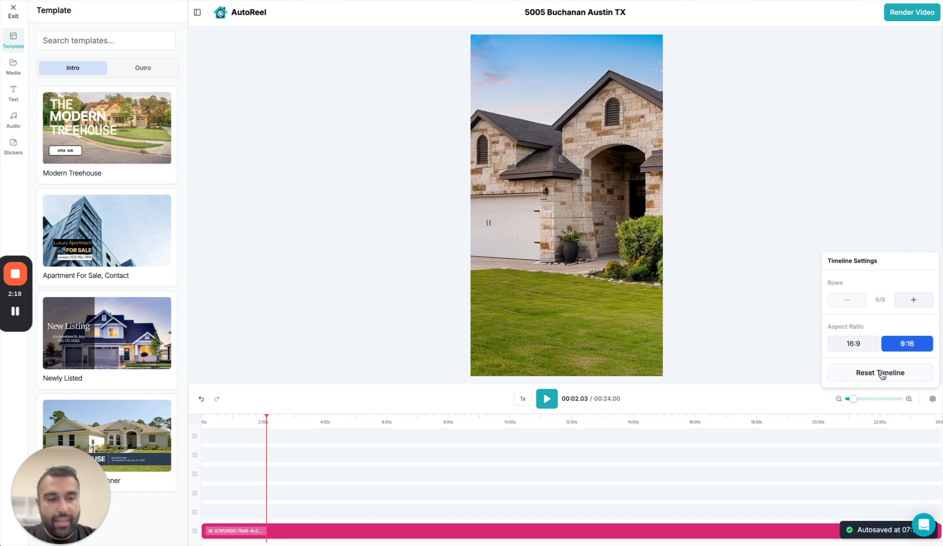
{"action": "left_click", "coordinate": [870, 377]}
{"action": "left_click", "coordinate": [931, 400]}
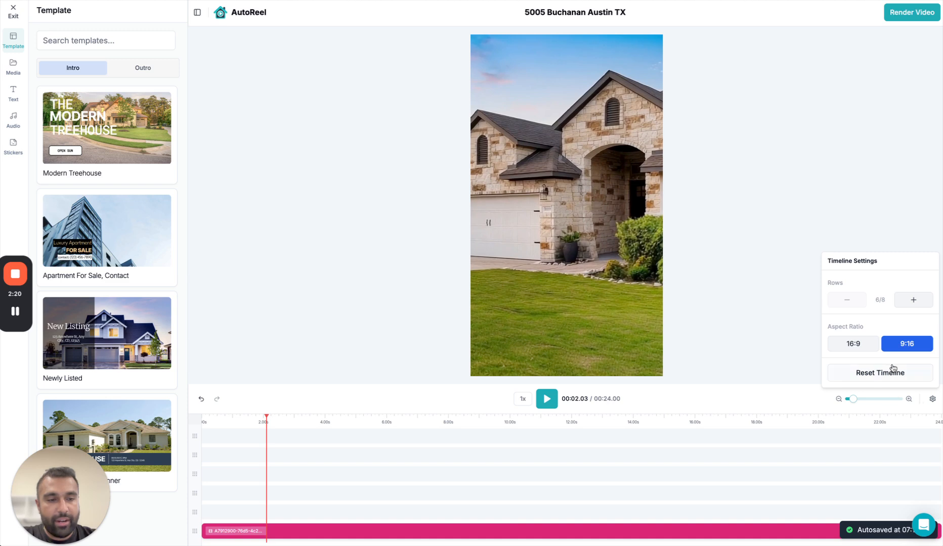
{"action": "left_click", "coordinate": [853, 344]}
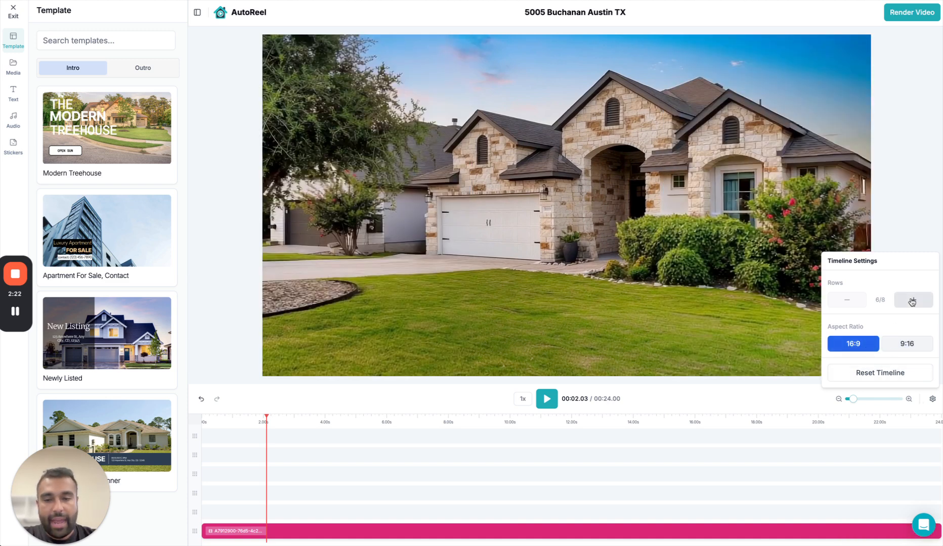
Increase the timeline to eight rows and move the video clip down to the lowest row.
{"action": "left_click", "coordinate": [913, 299]}
{"action": "left_click", "coordinate": [914, 285]}
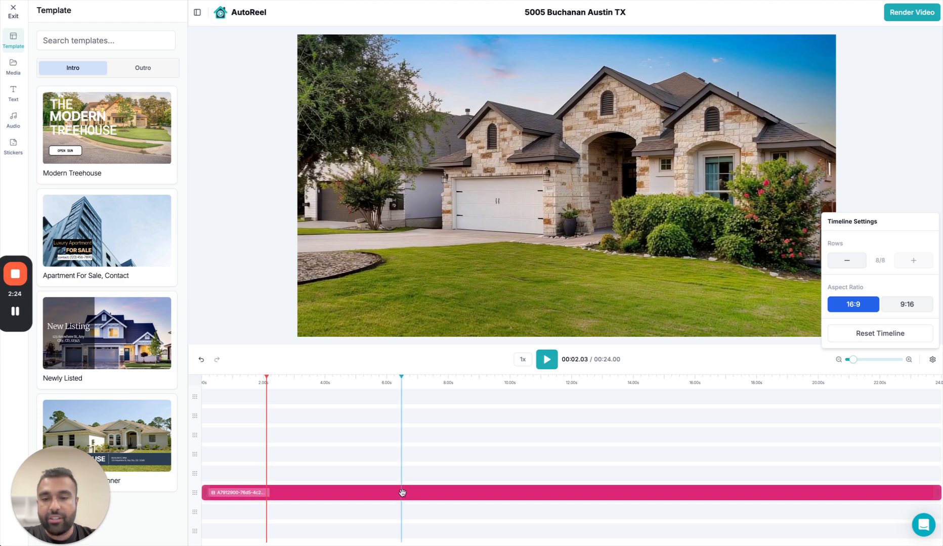
{"action": "left_click", "coordinate": [402, 494]}
{"action": "left_click_drag", "start_coordinate": [399, 530], "coordinate": [400, 529]}
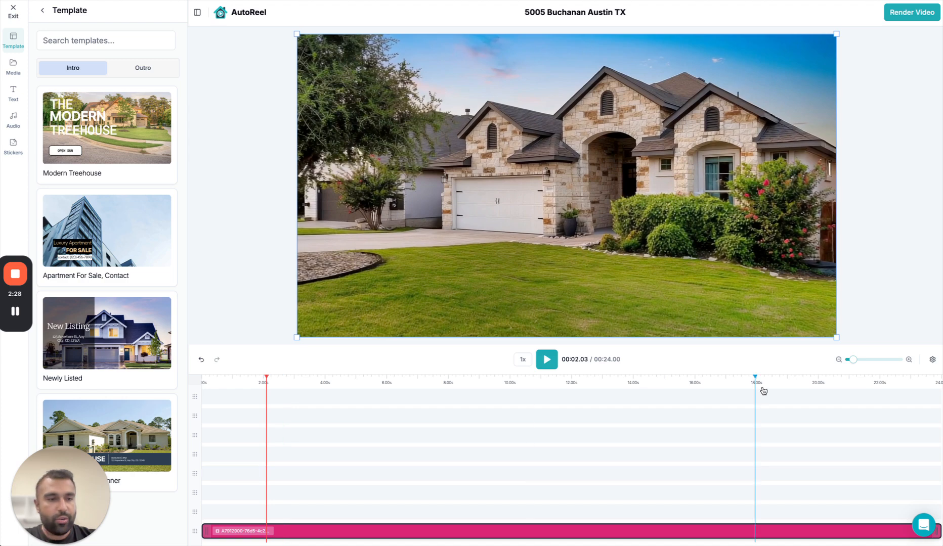
{"action": "left_click", "coordinate": [932, 360]}
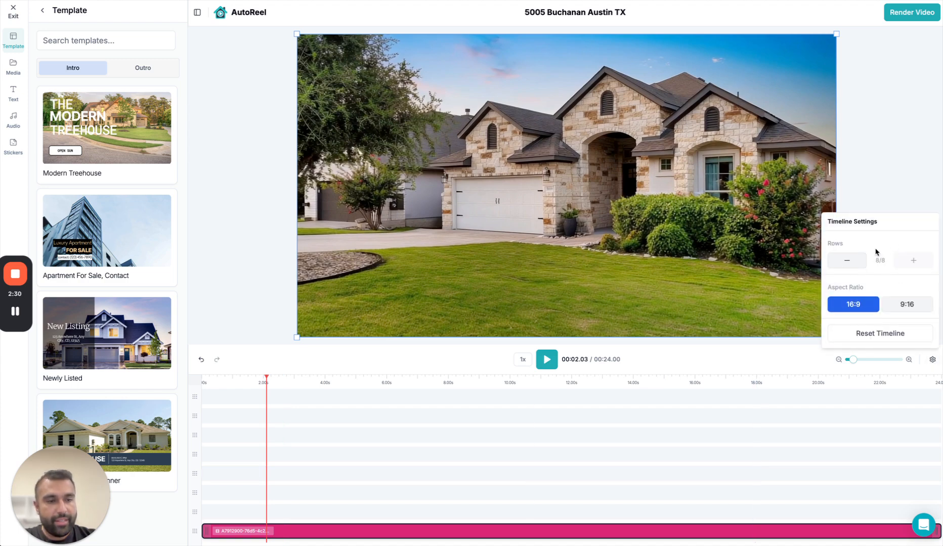
{"action": "left_click", "coordinate": [899, 152]}
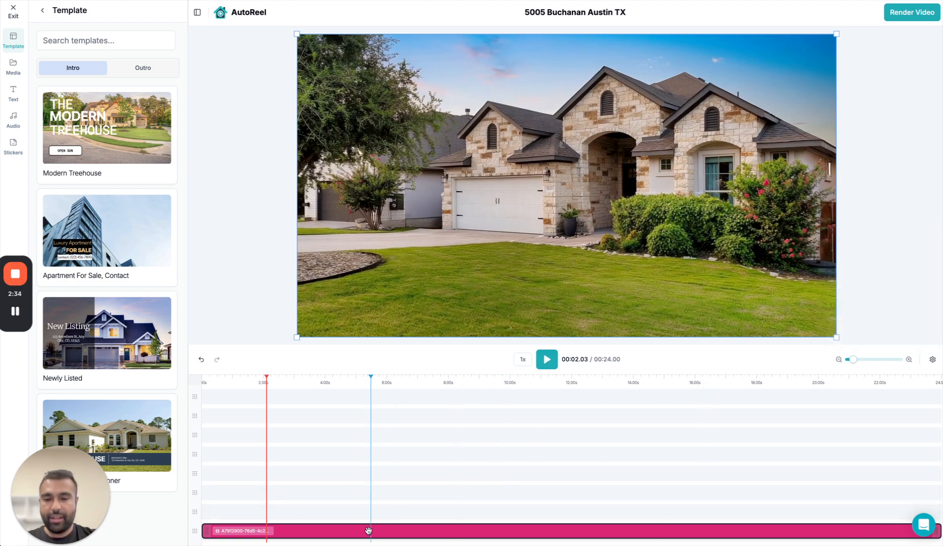
Advance the preview to the bathroom shot at 00:12.18 and split the video clip there.
{"action": "left_click", "coordinate": [358, 511]}
{"action": "left_click", "coordinate": [407, 392]}
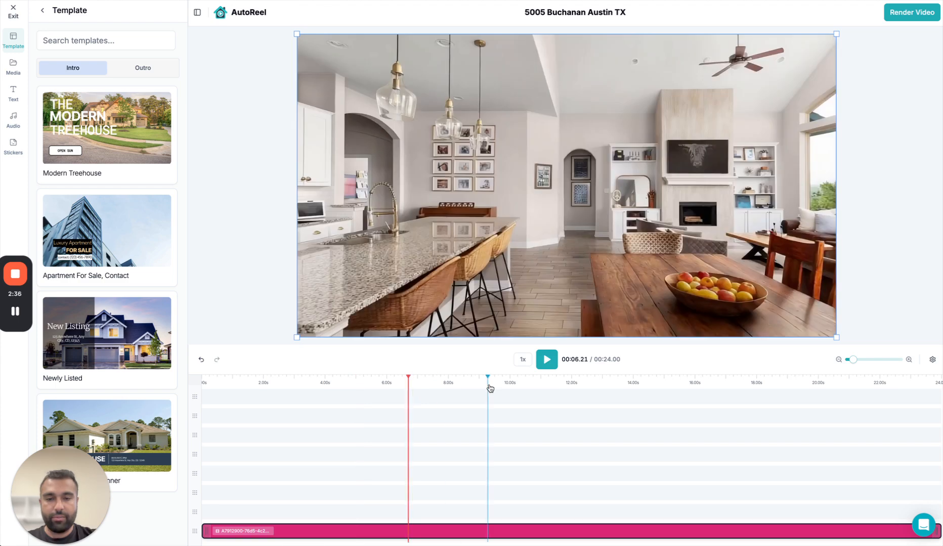
{"action": "left_click", "coordinate": [486, 388]}
{"action": "left_click", "coordinate": [558, 385]}
{"action": "key", "text": "space"}
{"action": "key", "text": "space"}
{"action": "key", "text": "space"}
{"action": "key", "text": "space"}
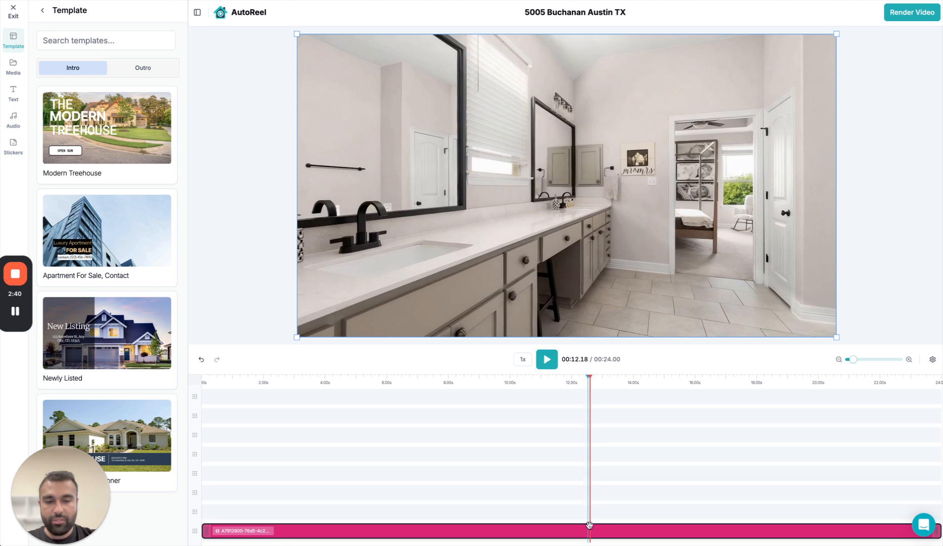
{"action": "right_click", "coordinate": [593, 531]}
{"action": "left_click", "coordinate": [615, 536]}
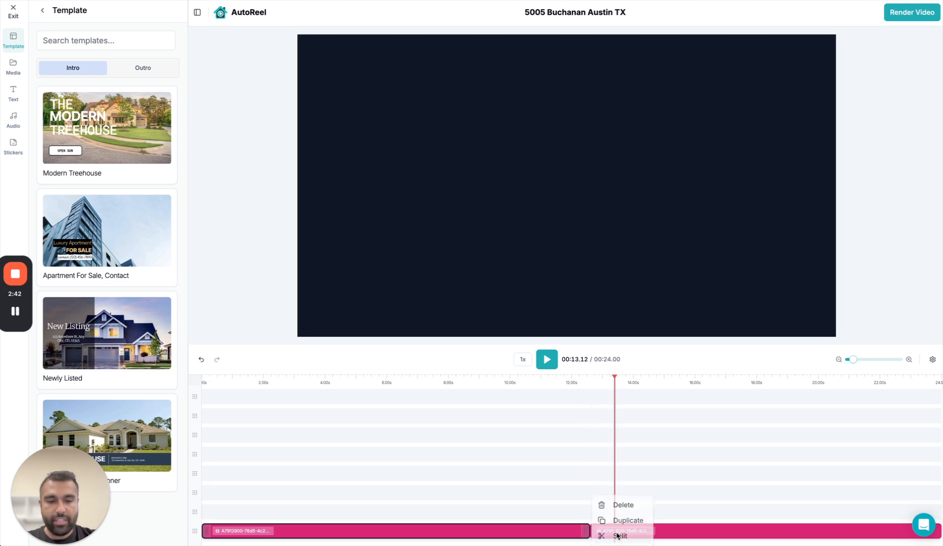
Split the second video segment a little before the 15-second mark and return the playhead to the middle segment's start.
{"action": "left_click", "coordinate": [653, 533]}
{"action": "right_click", "coordinate": [658, 533]}
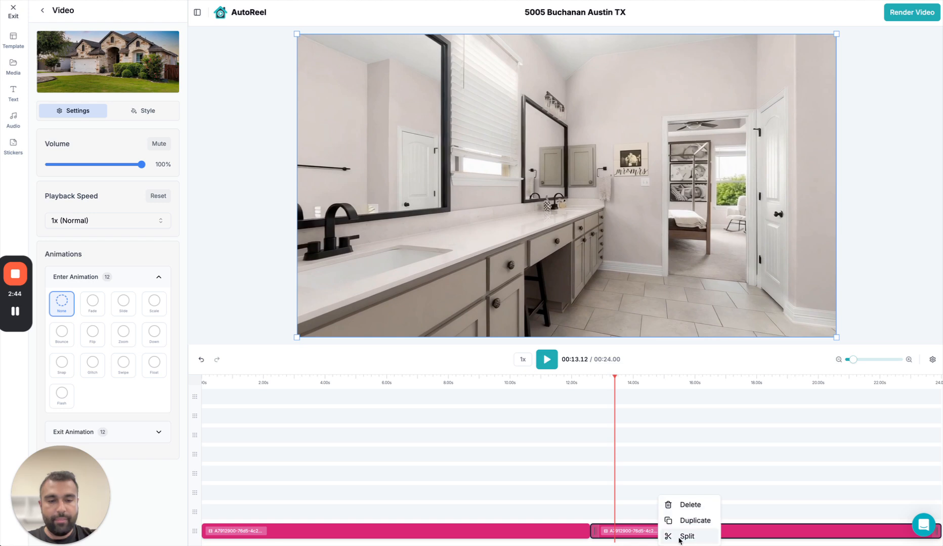
{"action": "left_click", "coordinate": [680, 538]}
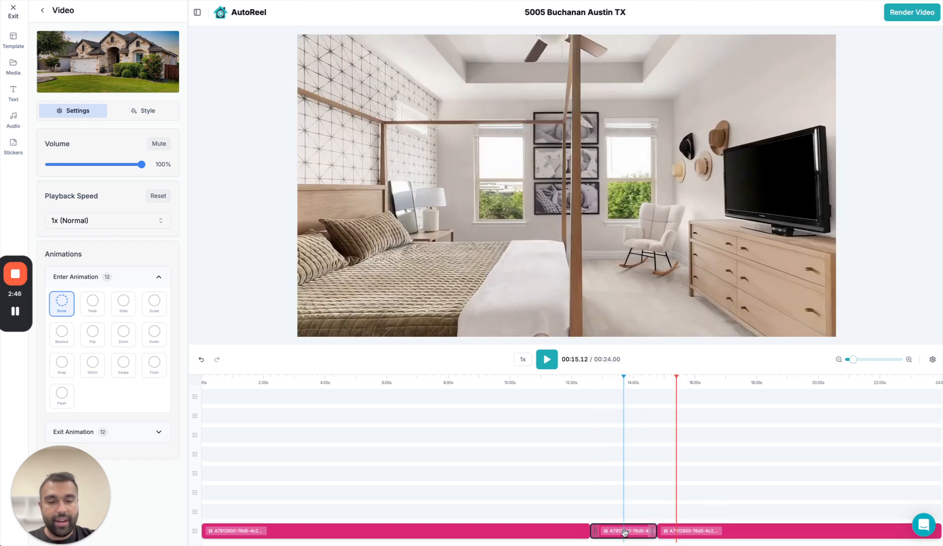
{"action": "mouse_move", "coordinate": [597, 533]}
{"action": "left_mouse_down"}
{"action": "mouse_move", "coordinate": [622, 531]}
{"action": "mouse_move", "coordinate": [591, 534]}
{"action": "left_mouse_up"}
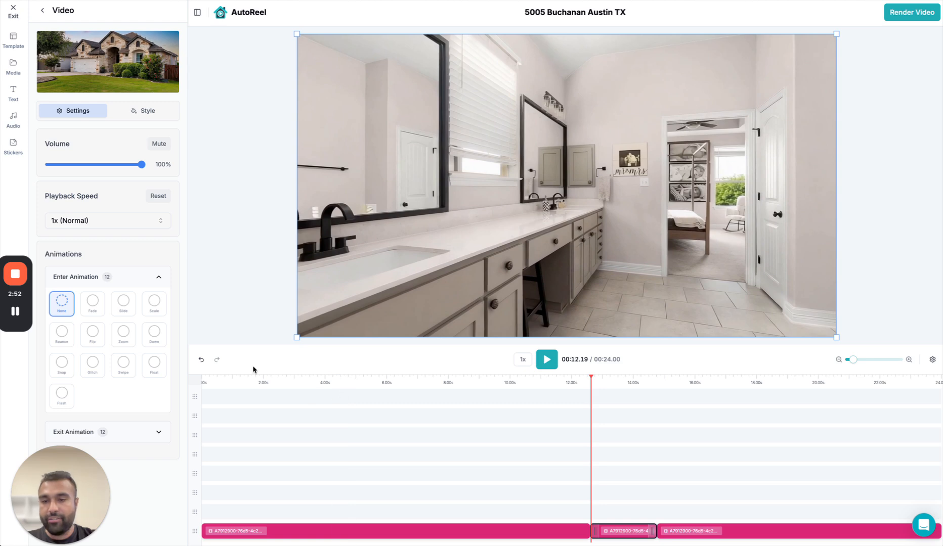
Undo both splits of the video clip.
{"action": "left_click", "coordinate": [203, 360]}
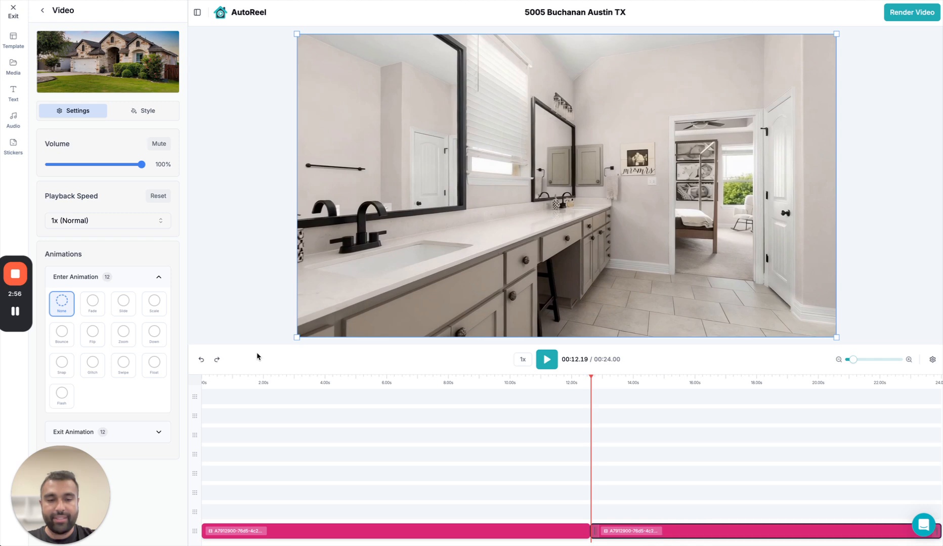
{"action": "key", "text": "super+z"}
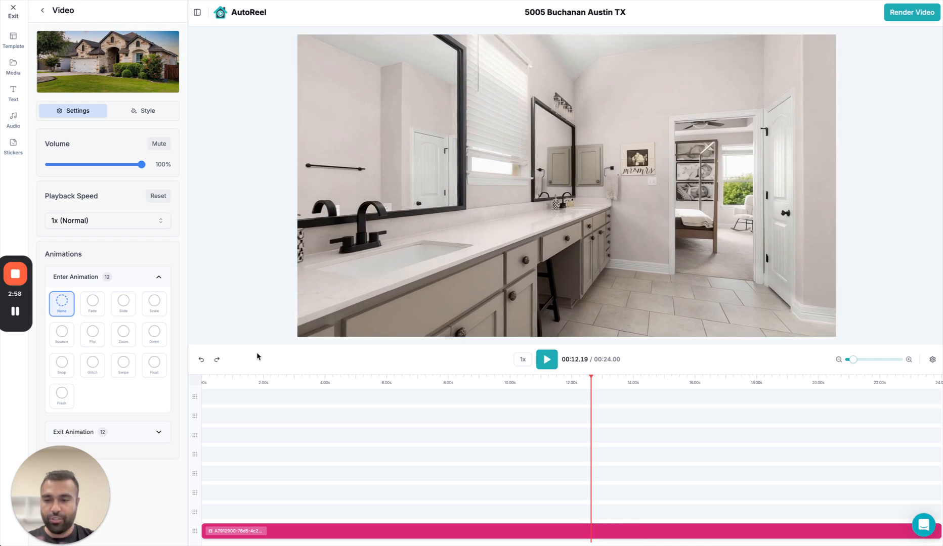
Add the Modern Treehouse intro template at the start of the video after checking the outro templates.
{"action": "left_click", "coordinate": [15, 40]}
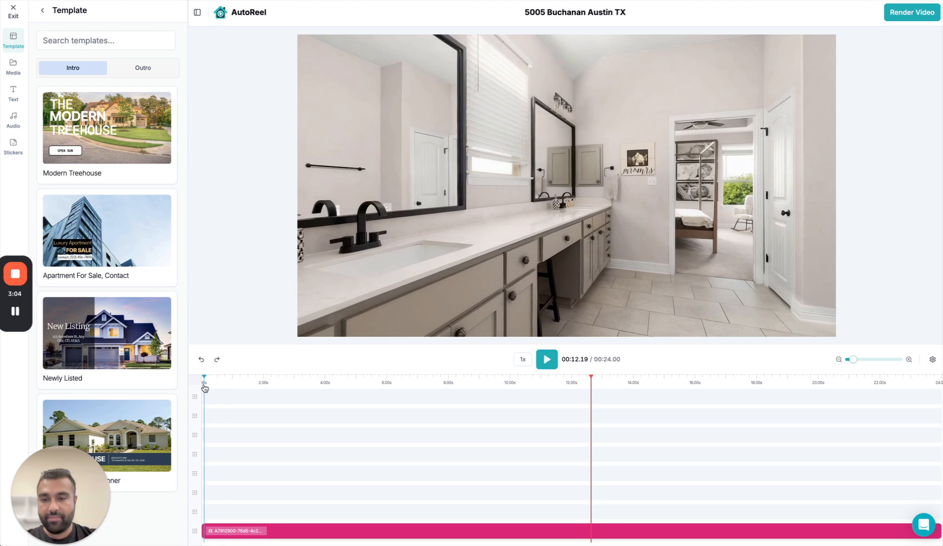
{"action": "left_click", "coordinate": [204, 387]}
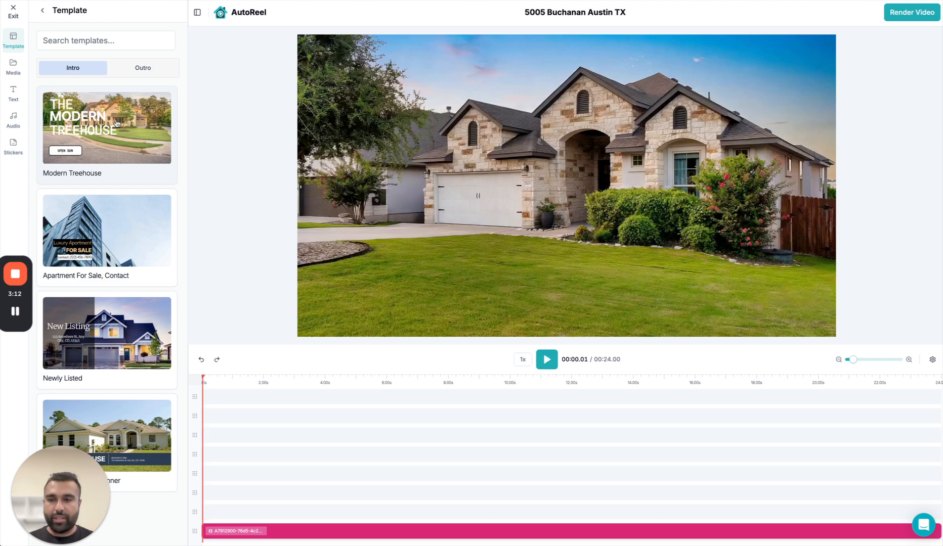
{"action": "left_click", "coordinate": [136, 68]}
{"action": "left_click", "coordinate": [73, 68]}
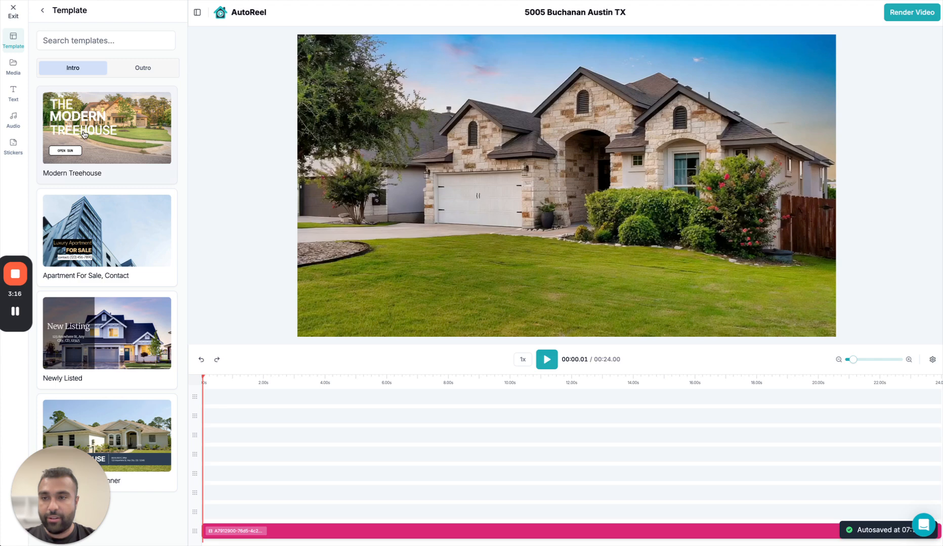
{"action": "left_click", "coordinate": [84, 134]}
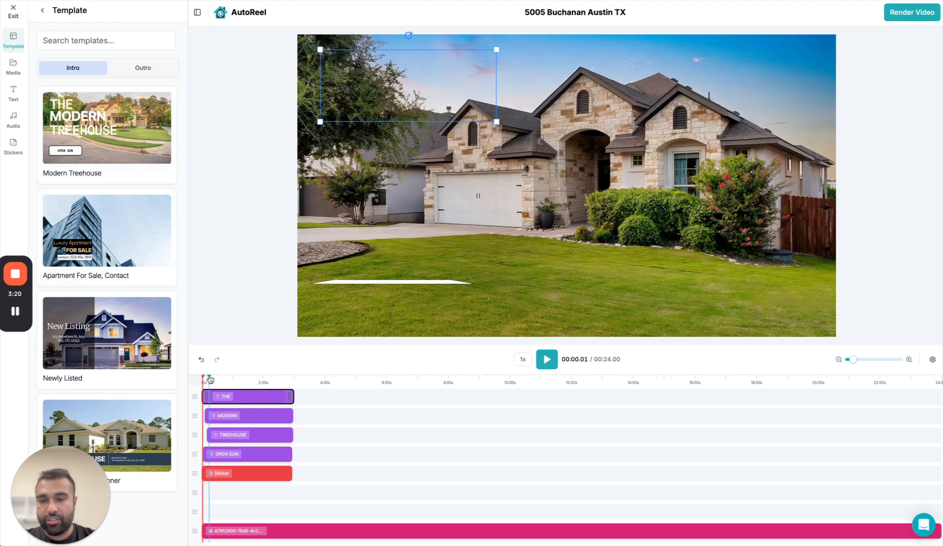
Play back the intro titles past their end and return the playhead to 00:01.15.
{"action": "key", "text": "space"}
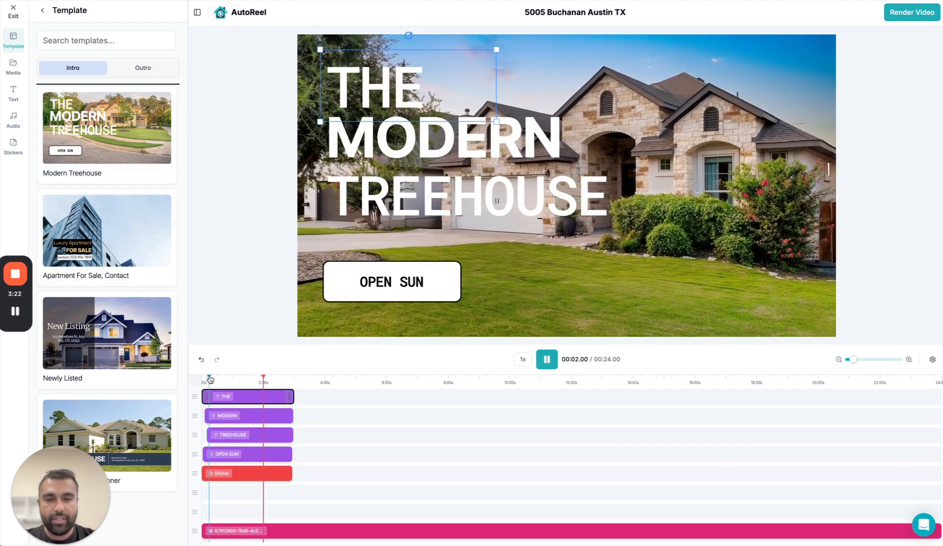
{"action": "key", "text": "space"}
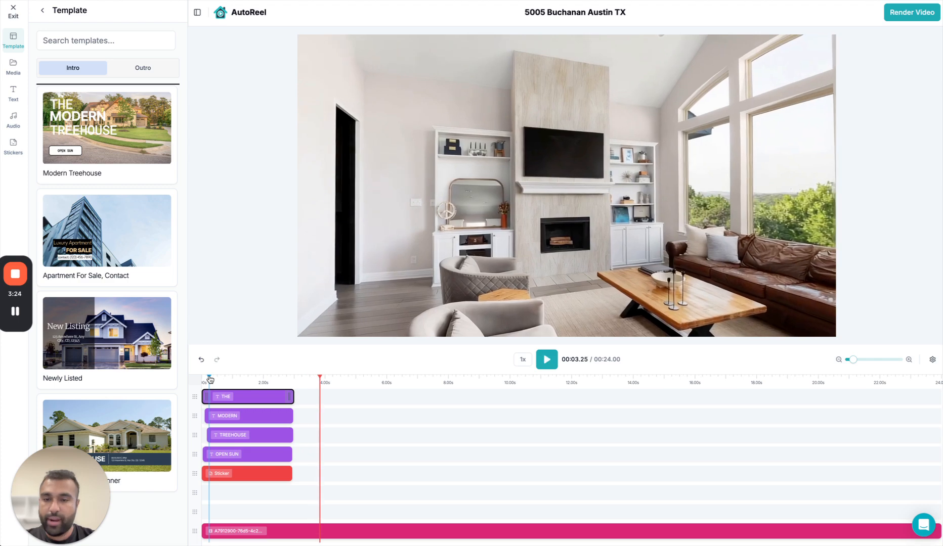
{"action": "left_click", "coordinate": [250, 385]}
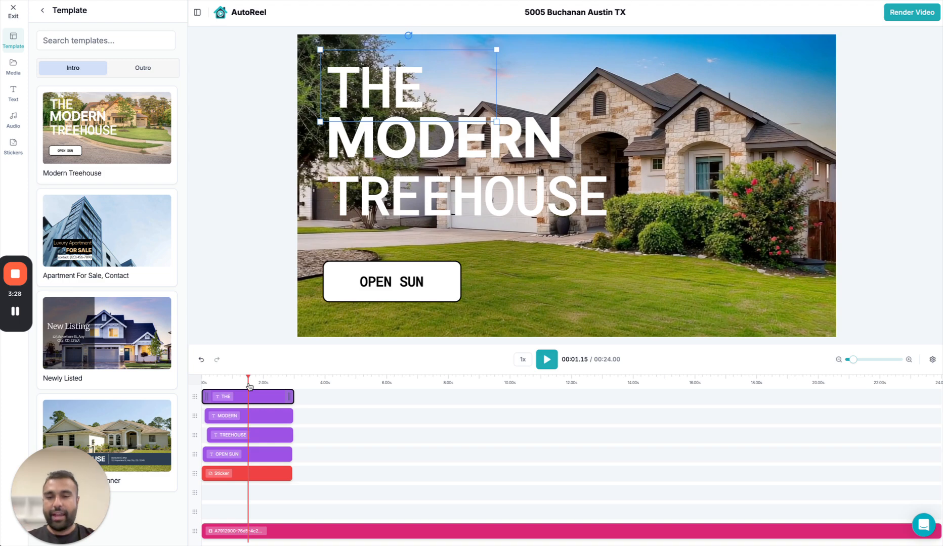
Move the TREEHOUSE title slightly lower on the intro and change its text to BARNHOUSE.
{"action": "left_click", "coordinate": [250, 435]}
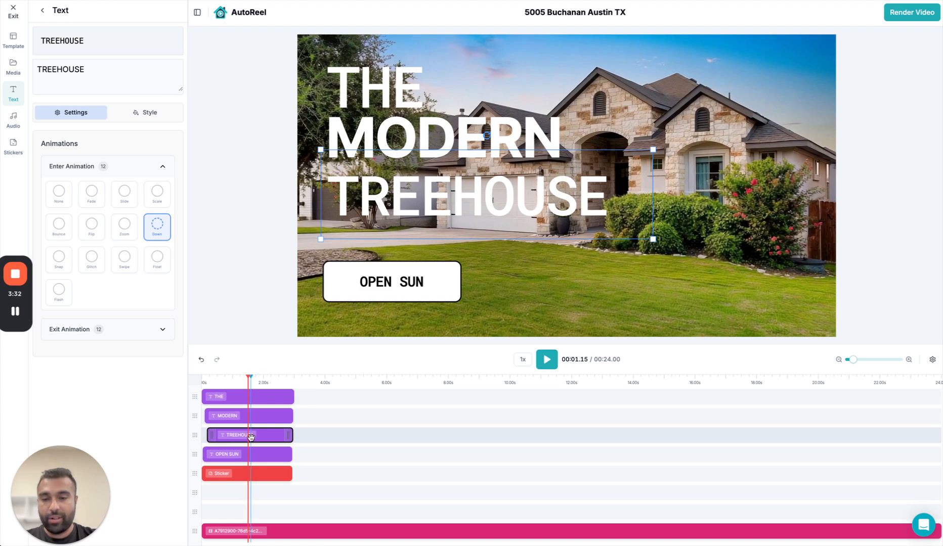
{"action": "mouse_move", "coordinate": [354, 202]}
{"action": "left_mouse_down"}
{"action": "mouse_move", "coordinate": [417, 204]}
{"action": "mouse_move", "coordinate": [554, 124]}
{"action": "mouse_move", "coordinate": [554, 247]}
{"action": "mouse_move", "coordinate": [333, 203]}
{"action": "mouse_move", "coordinate": [347, 212]}
{"action": "left_mouse_up"}
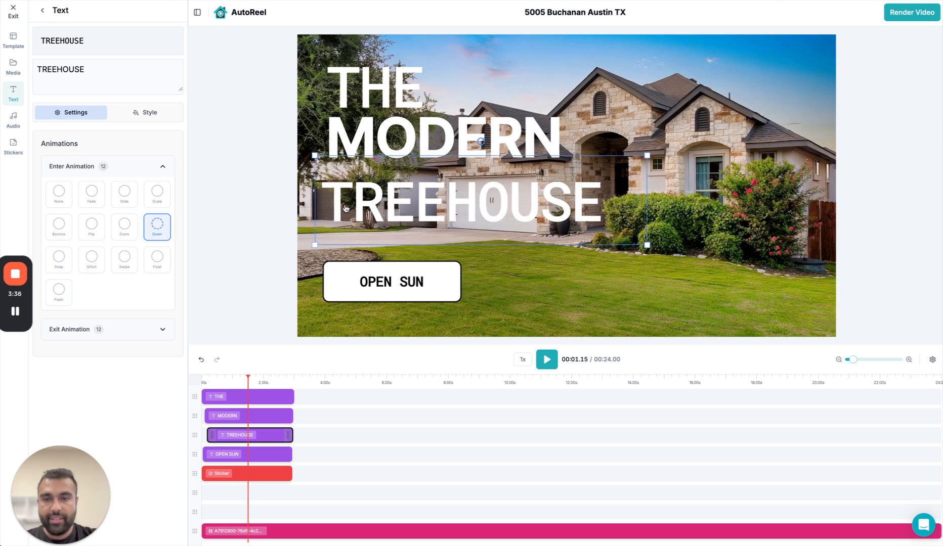
{"action": "double_click", "coordinate": [71, 78]}
{"action": "type", "text": "BARMNHOU"}
{"action": "key", "text": "BackSpace"}
{"action": "key", "text": "BackSpace"}
{"action": "key", "text": "BackSpace"}
{"action": "key", "text": "BackSpace"}
{"action": "key", "text": "BackSpace"}
{"action": "type", "text": "NHOUSE"}
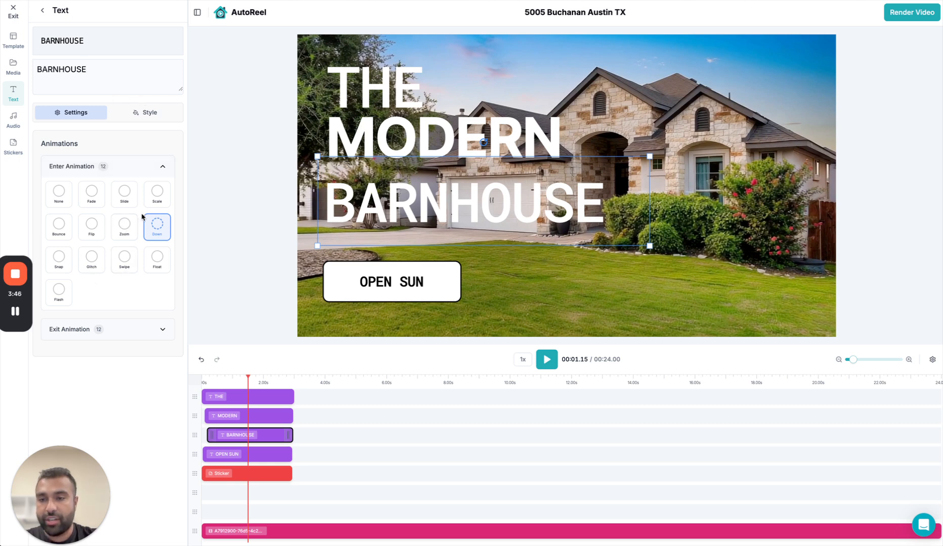
Check the BARNHOUSE title's exit animations, try the Bungee Inline font on it and undo the font change.
{"action": "left_click", "coordinate": [141, 330]}
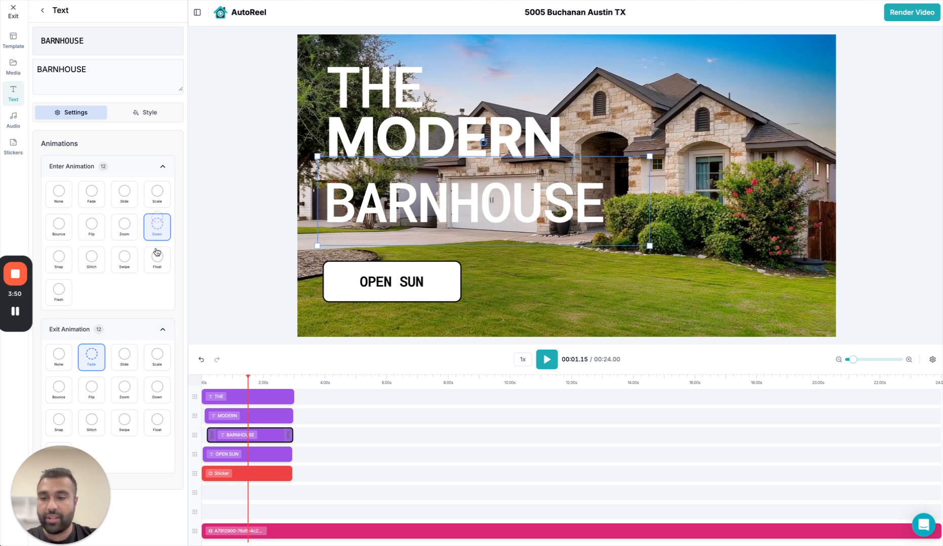
{"action": "left_click", "coordinate": [146, 115]}
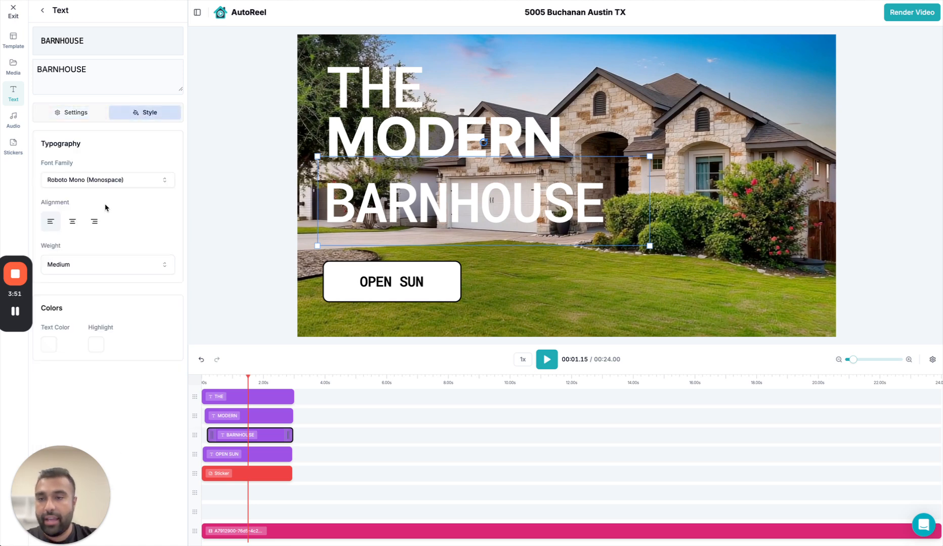
{"action": "left_click", "coordinate": [142, 181]}
{"action": "left_click", "coordinate": [124, 267]}
{"action": "left_click", "coordinate": [147, 185]}
{"action": "left_click", "coordinate": [159, 165]}
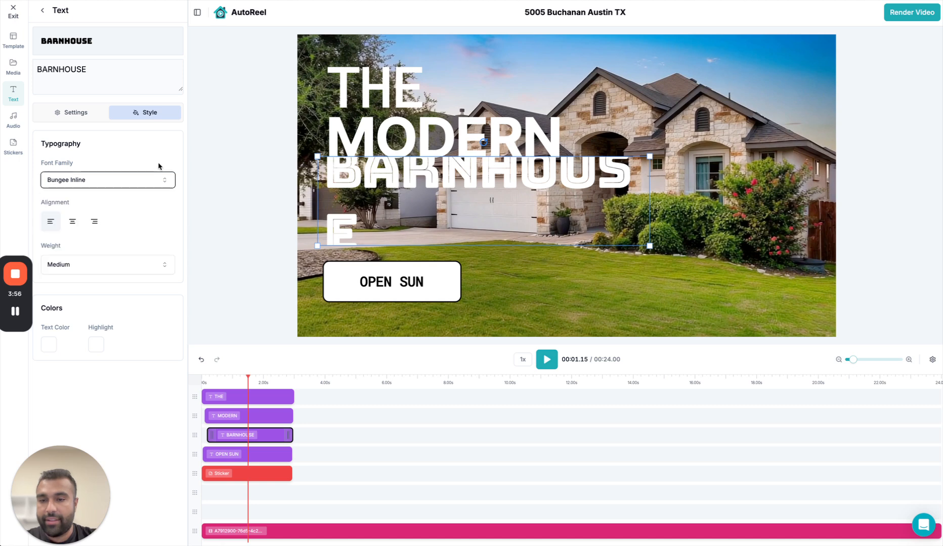
{"action": "left_click", "coordinate": [202, 359]}
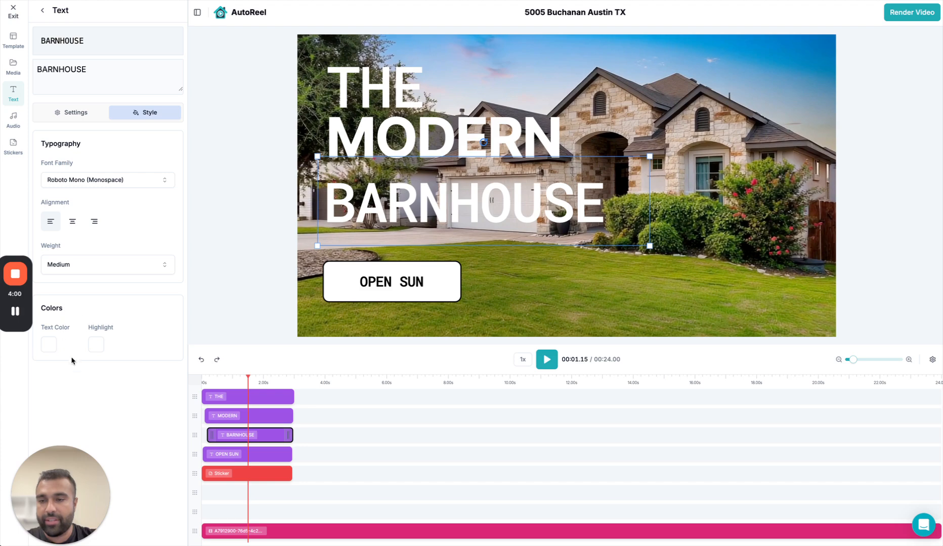
Change the intro's OPEN SUN label to OPEN SAT and select the sticker behind it.
{"action": "left_click", "coordinate": [42, 10]}
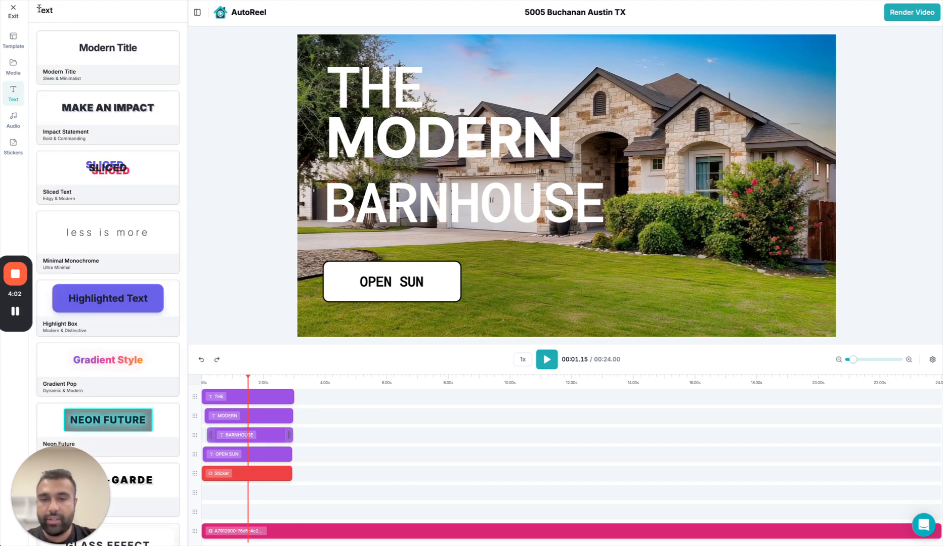
{"action": "left_click", "coordinate": [226, 392]}
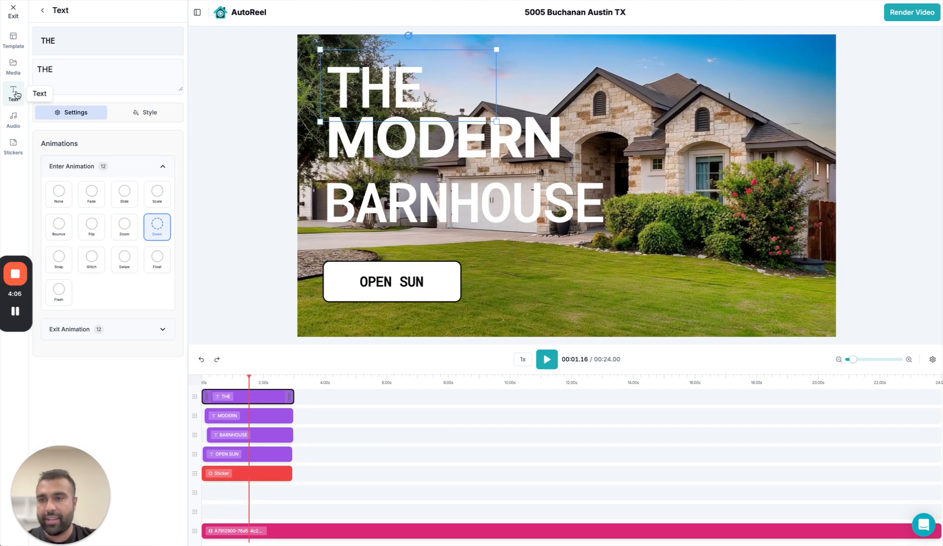
{"action": "left_click", "coordinate": [42, 11]}
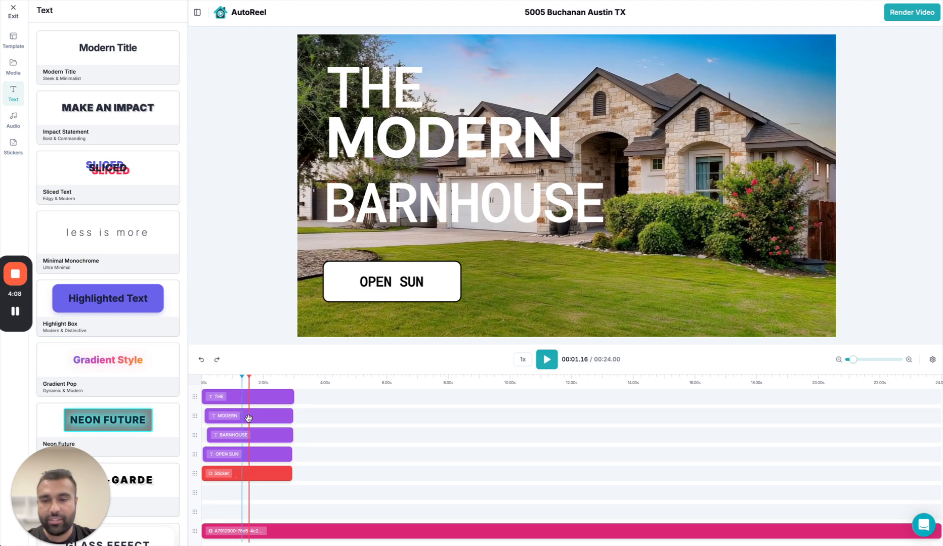
{"action": "left_click", "coordinate": [246, 459]}
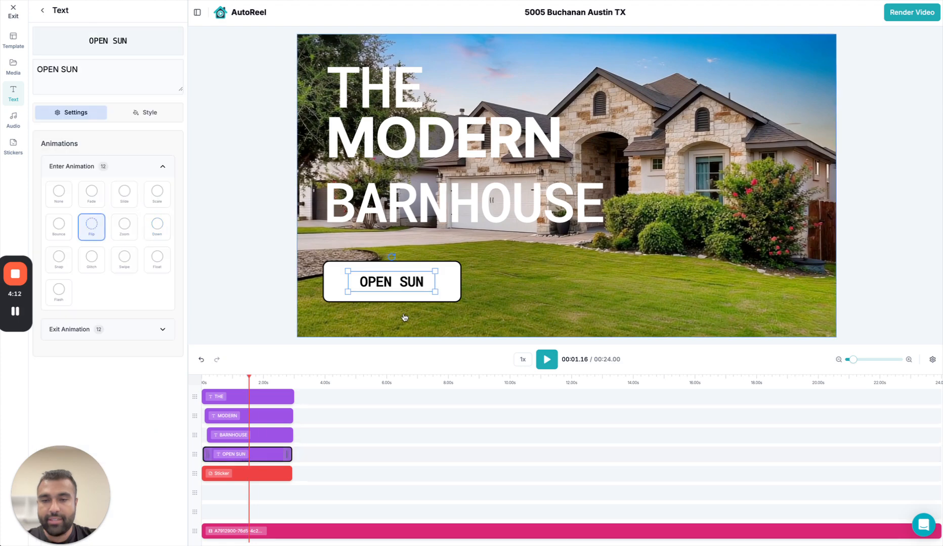
{"action": "double_click", "coordinate": [70, 77]}
{"action": "type", "text": "SAT"}
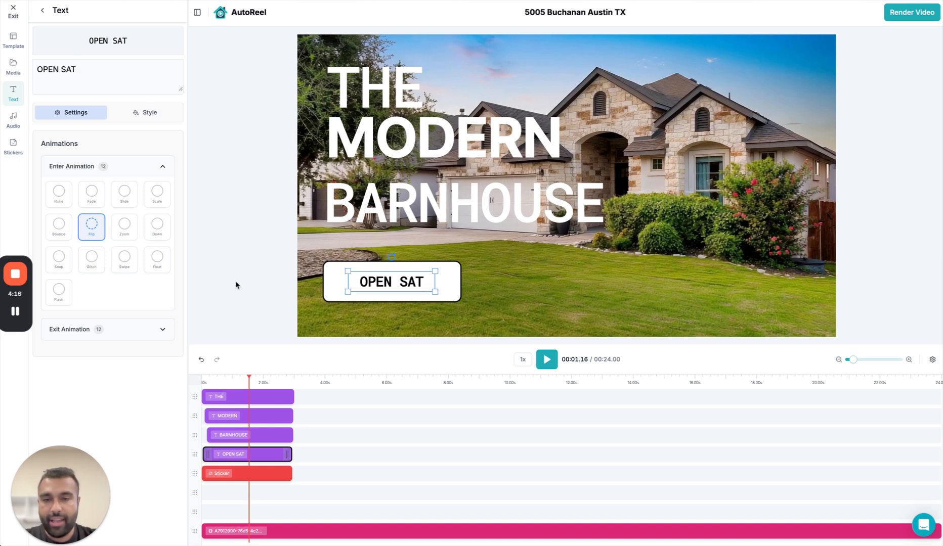
{"action": "mouse_move", "coordinate": [448, 290]}
{"action": "left_mouse_down"}
{"action": "mouse_move", "coordinate": [654, 261]}
{"action": "mouse_move", "coordinate": [781, 286]}
{"action": "mouse_move", "coordinate": [448, 273]}
{"action": "mouse_move", "coordinate": [543, 295]}
{"action": "mouse_move", "coordinate": [557, 275]}
{"action": "mouse_move", "coordinate": [569, 295]}
{"action": "mouse_move", "coordinate": [447, 291]}
{"action": "left_mouse_up"}
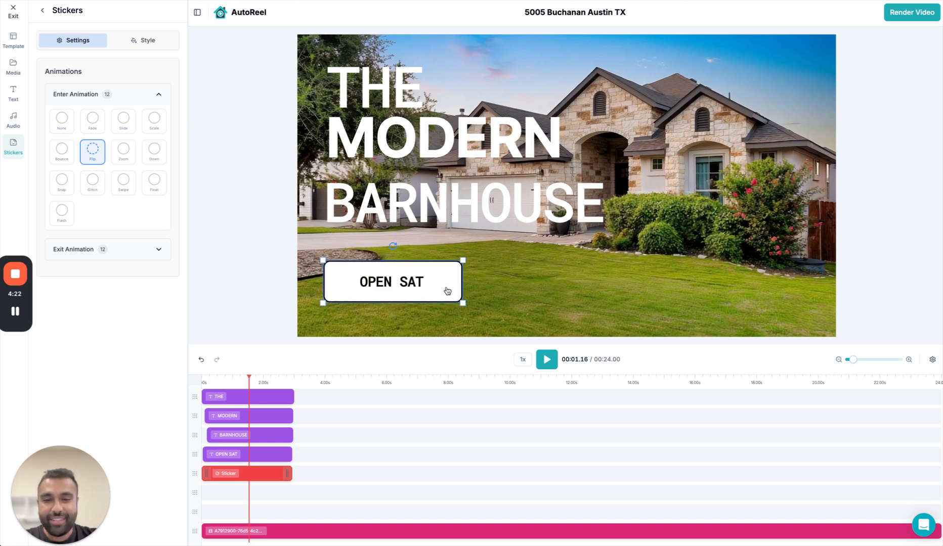
Play the edited intro from the start of the video and stop the preview at about 00:05.
{"action": "left_click", "coordinate": [203, 383]}
{"action": "key", "text": "space"}
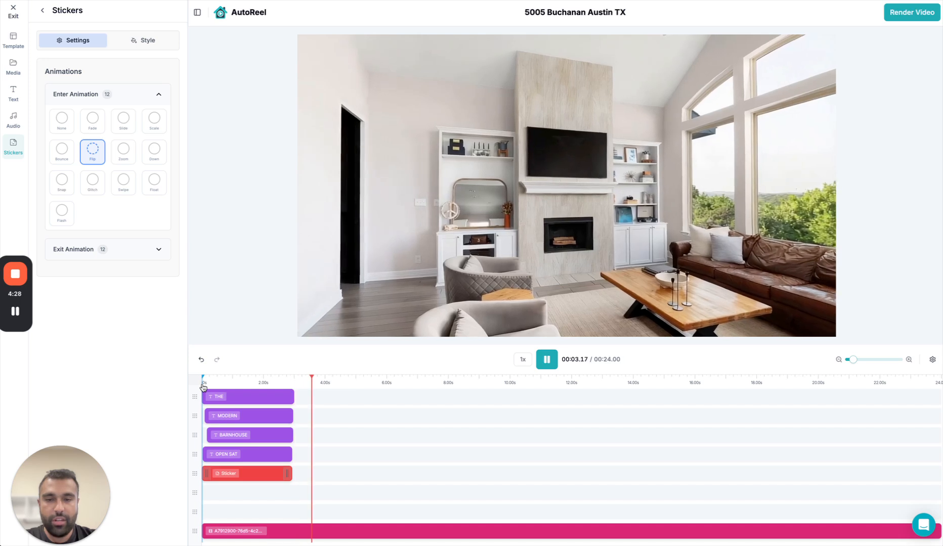
{"action": "key", "text": "space"}
{"action": "key", "text": "space"}
{"action": "key", "text": "space"}
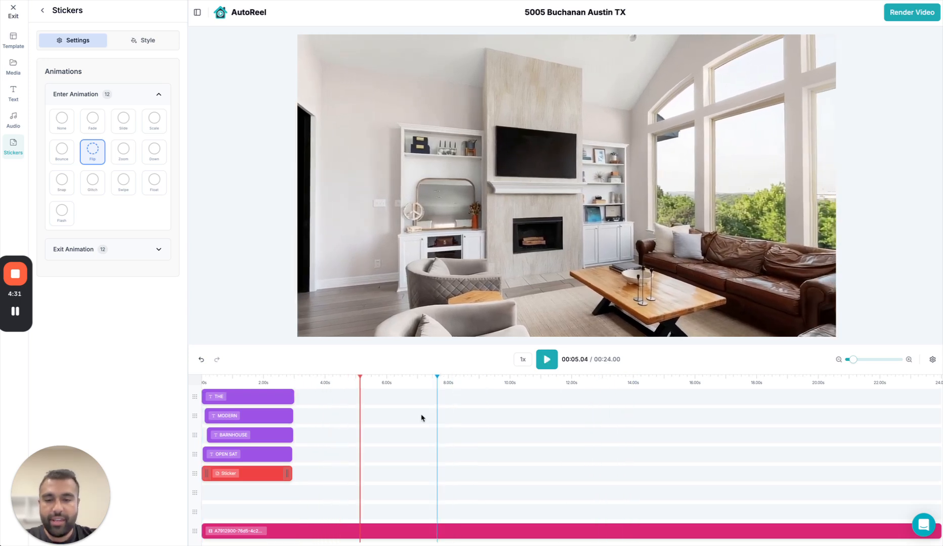
{"action": "left_click", "coordinate": [363, 530]}
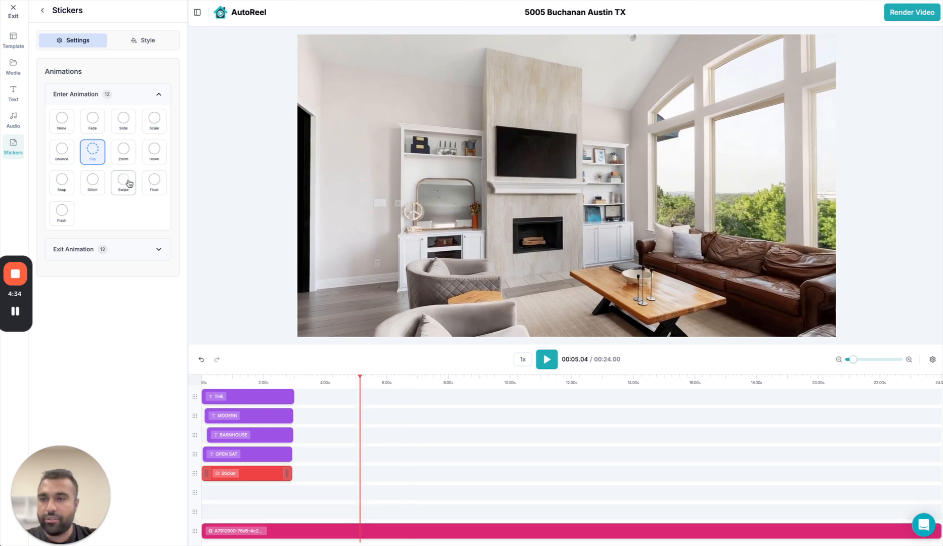
Add the Outro Slide — Black Background template to the end of the video and preview the transition into it.
{"action": "left_click", "coordinate": [18, 45]}
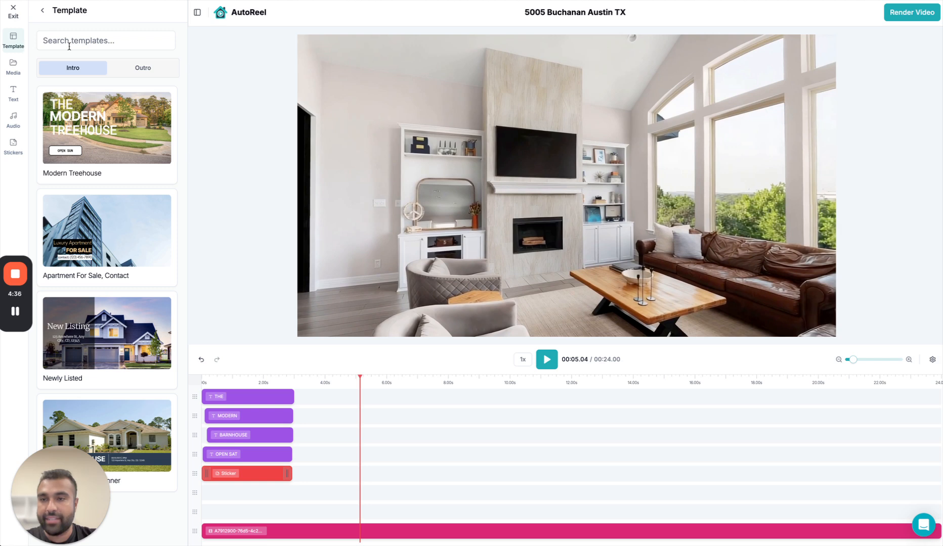
{"action": "left_click", "coordinate": [151, 68]}
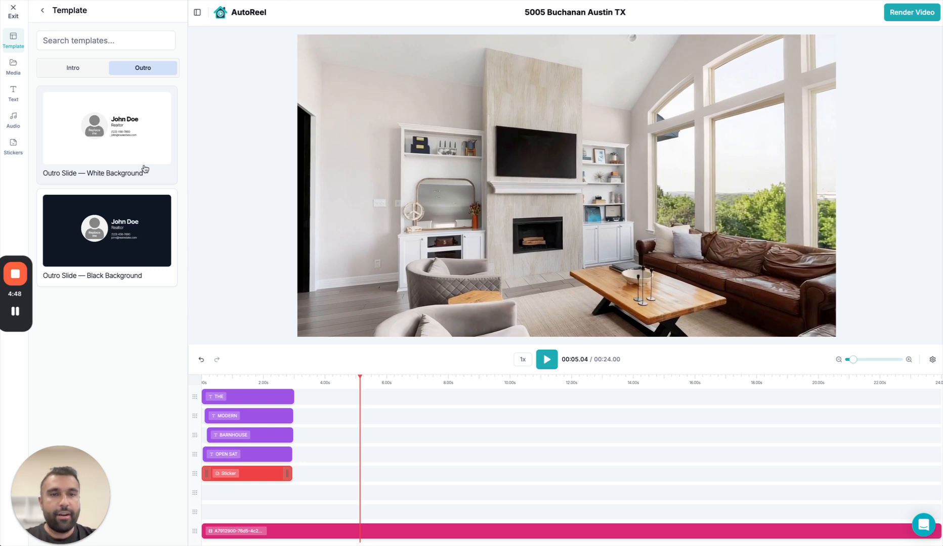
{"action": "left_click", "coordinate": [135, 244]}
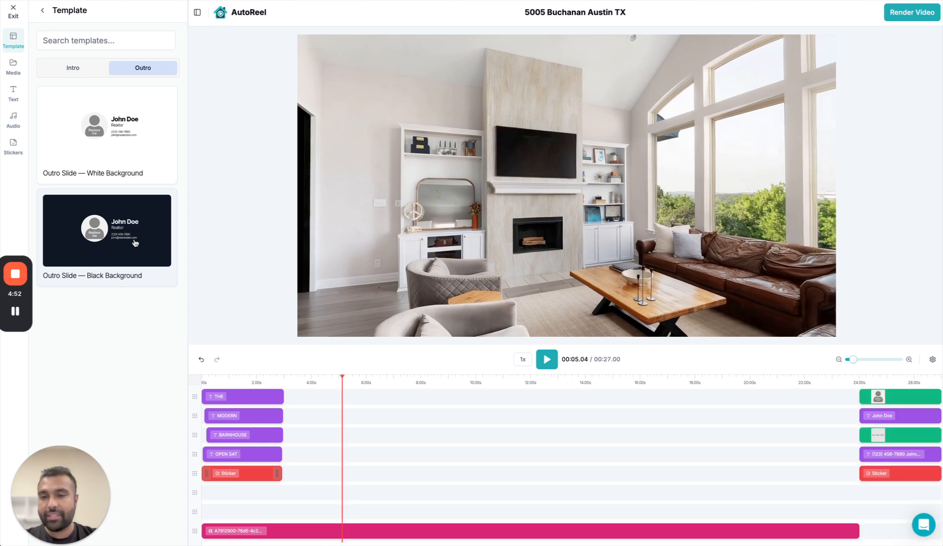
{"action": "left_click", "coordinate": [854, 382]}
{"action": "key", "text": "space"}
{"action": "key", "text": "space"}
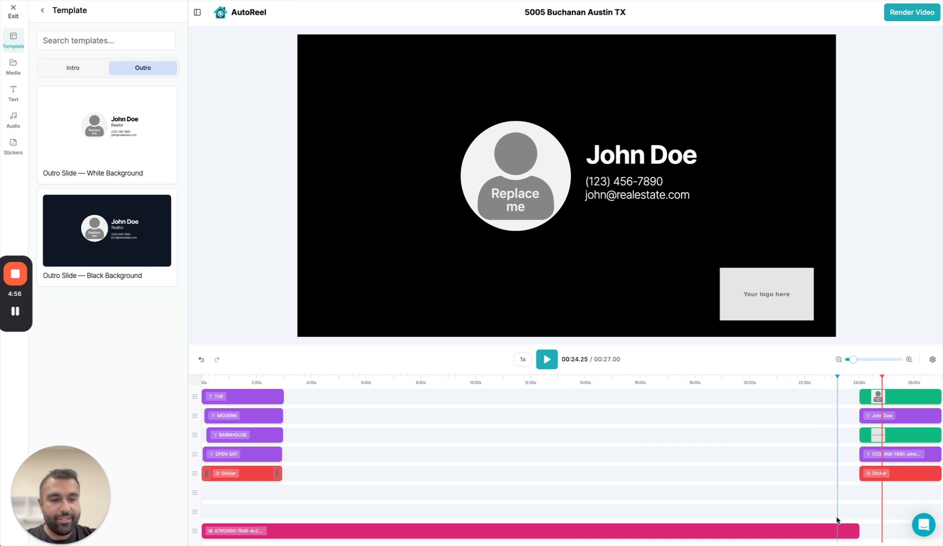
Set the listing video clip's exit animation to Fade and scrub from near its end to the outro at 00:25.06.
{"action": "left_click", "coordinate": [370, 259]}
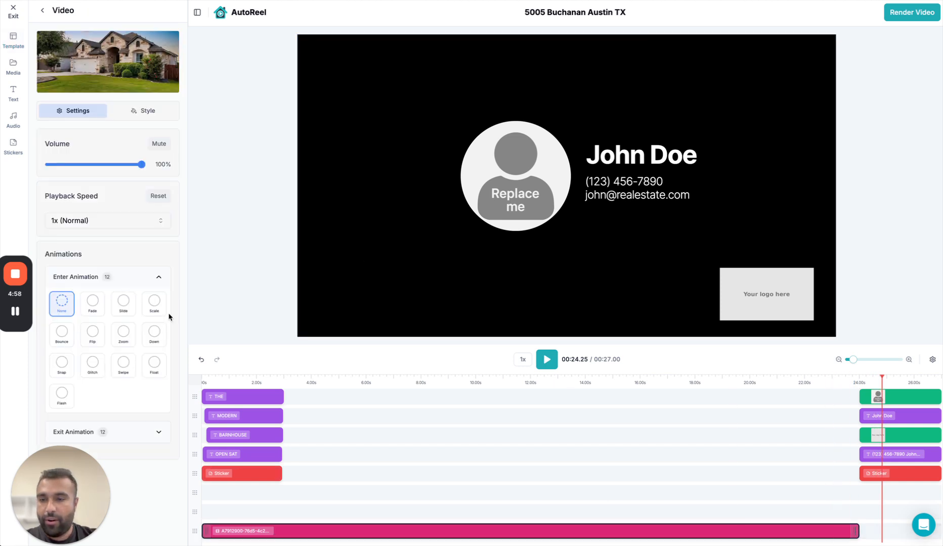
{"action": "left_click", "coordinate": [158, 432]}
{"action": "scroll", "coordinate": [153, 386], "scroll_direction": "down", "scroll_amount": 1}
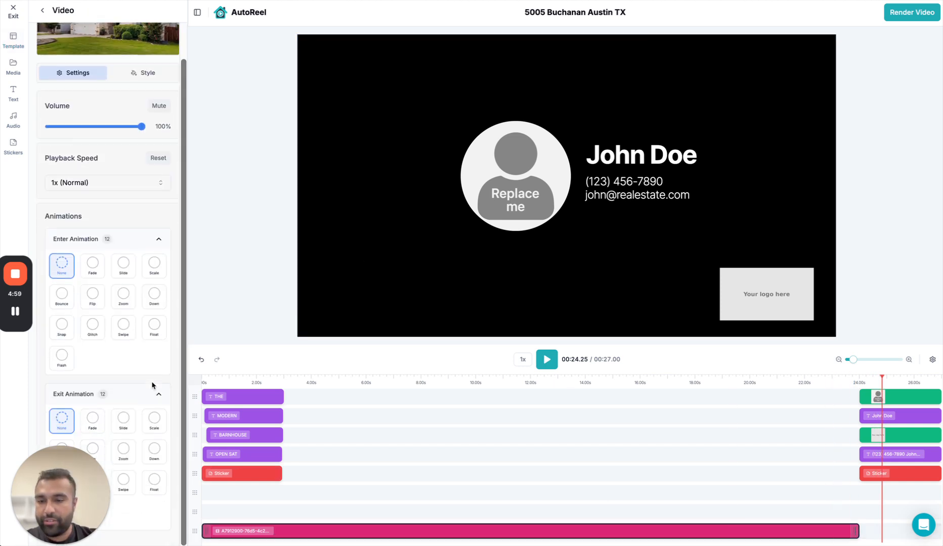
{"action": "left_click", "coordinate": [95, 423]}
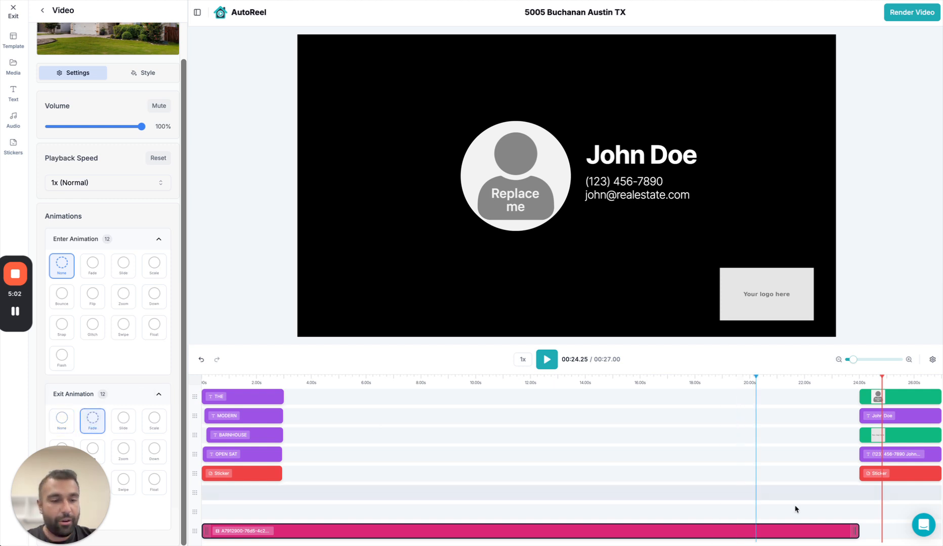
{"action": "left_click", "coordinate": [827, 529]}
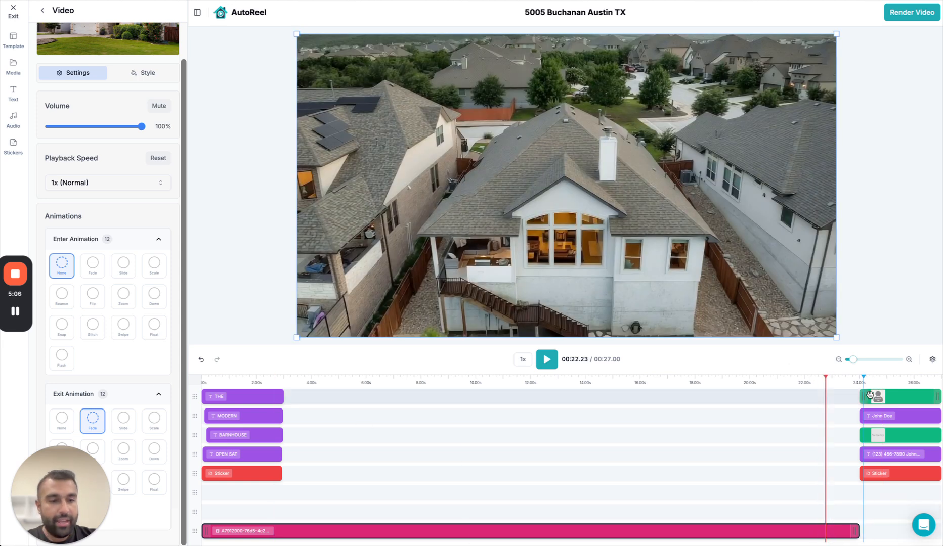
{"action": "left_click_drag", "start_coordinate": [864, 383], "coordinate": [896, 384]}
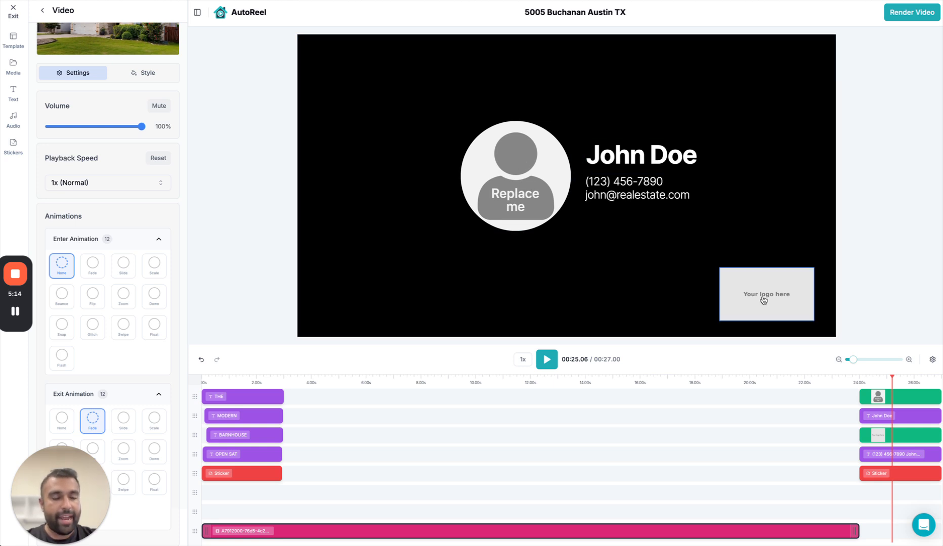
Delete the outro's placeholder portrait and undo the deletion.
{"action": "left_click", "coordinate": [870, 397]}
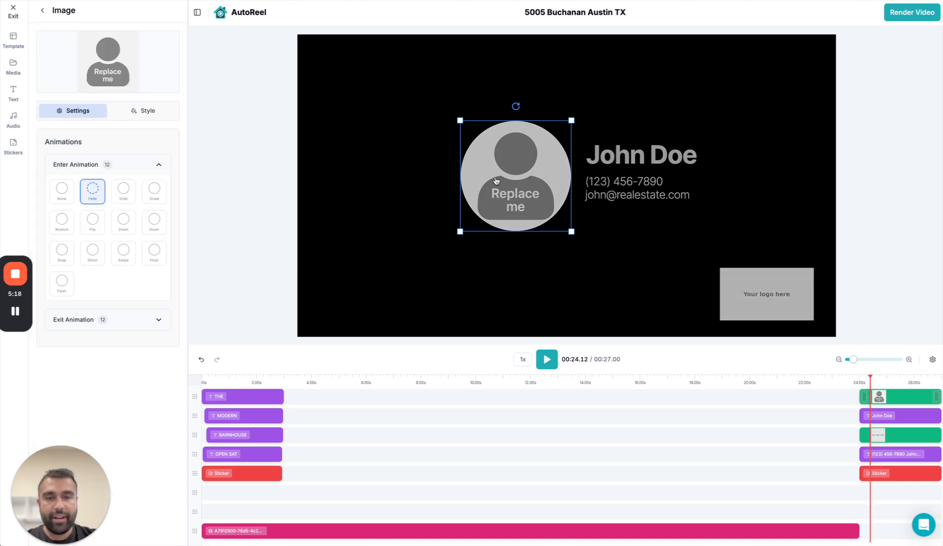
{"action": "key", "text": "Delete"}
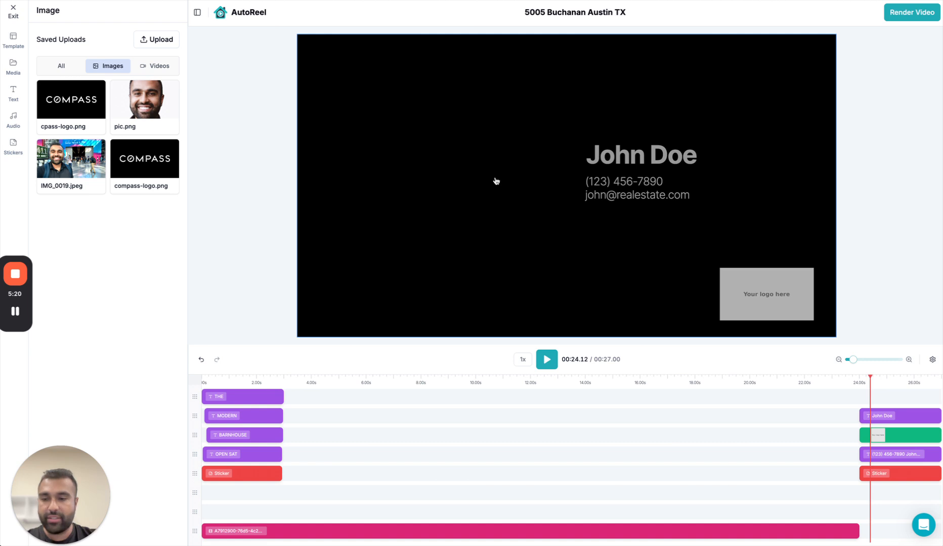
{"action": "key", "text": "ctrl+z"}
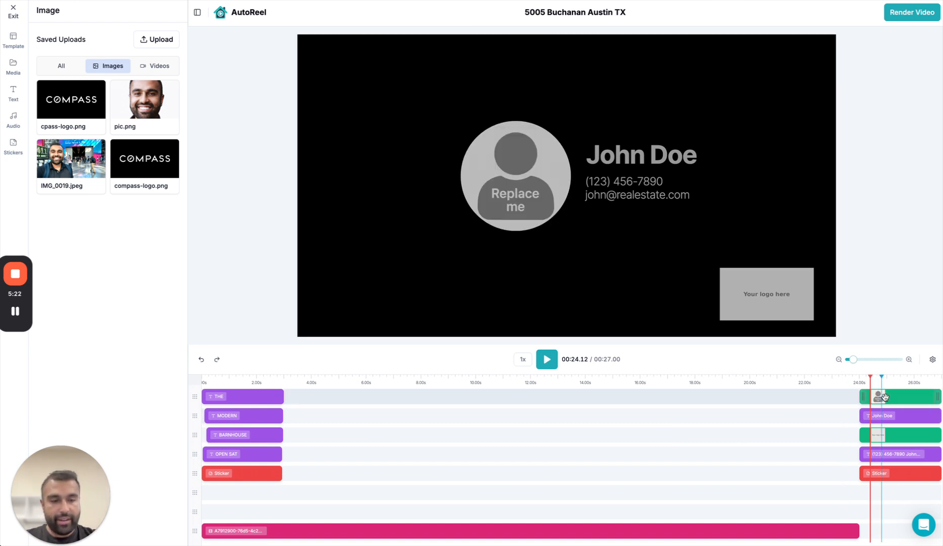
Remove the circular "Replace me" portrait clip from the outro slide.
{"action": "left_click", "coordinate": [884, 397]}
{"action": "right_click", "coordinate": [885, 398]}
{"action": "left_click", "coordinate": [899, 391]}
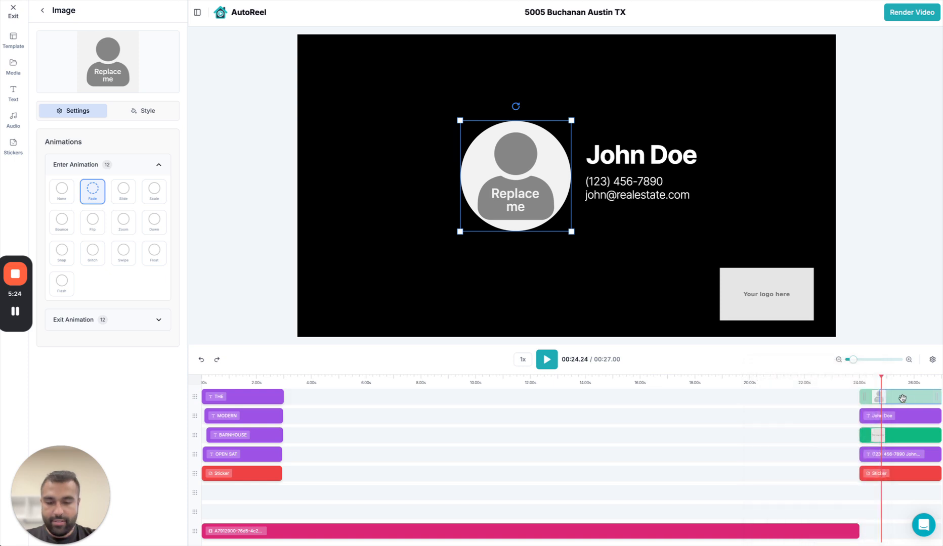
{"action": "right_click", "coordinate": [899, 400]}
{"action": "left_click", "coordinate": [880, 411]}
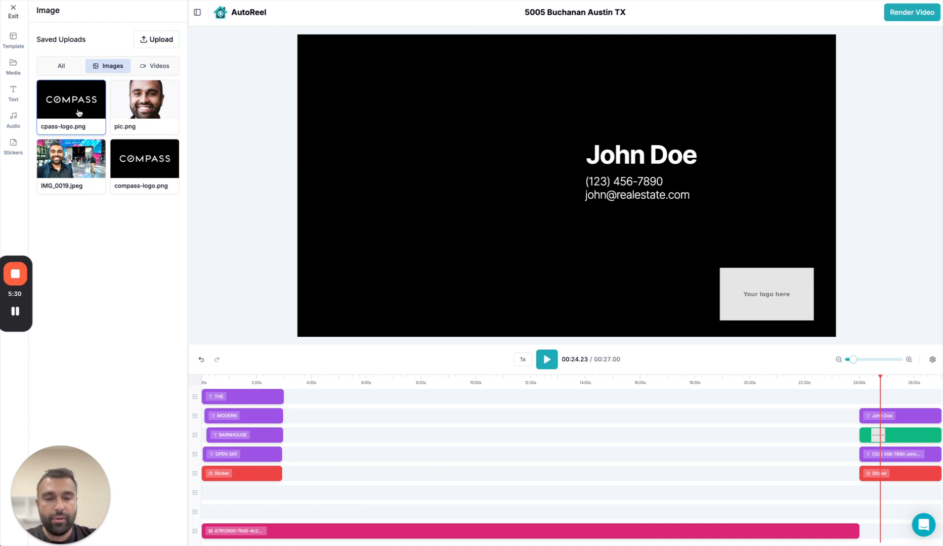
Add the saved image pic.png to the timeline and move its clip to the outro's first track.
{"action": "left_click", "coordinate": [158, 103]}
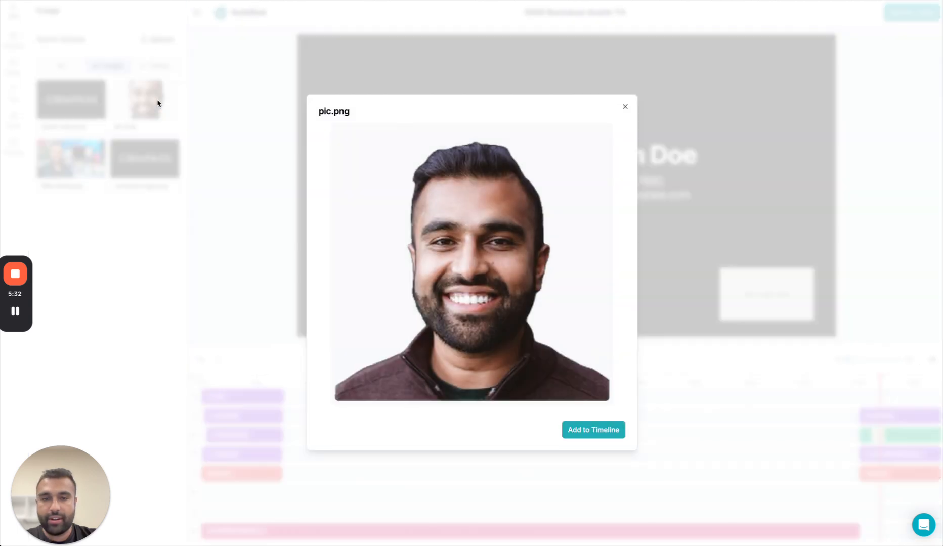
{"action": "left_click", "coordinate": [564, 427]}
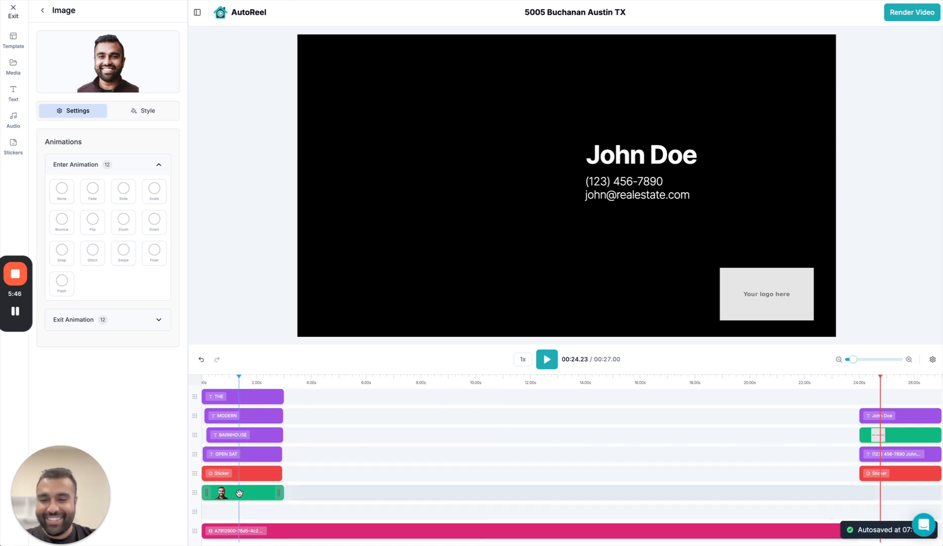
{"action": "left_click_drag", "start_coordinate": [246, 488], "coordinate": [898, 393]}
{"action": "left_click", "coordinate": [937, 396]}
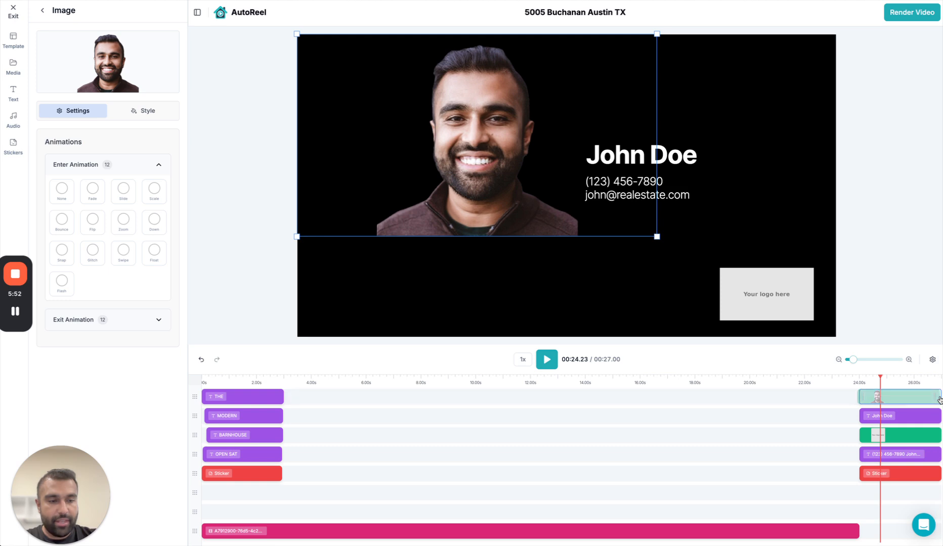
Shrink the portrait image on the outro slide and place it directly beside the placeholder name.
{"action": "left_click", "coordinate": [867, 396]}
{"action": "left_click_drag", "start_coordinate": [513, 195], "coordinate": [526, 209]}
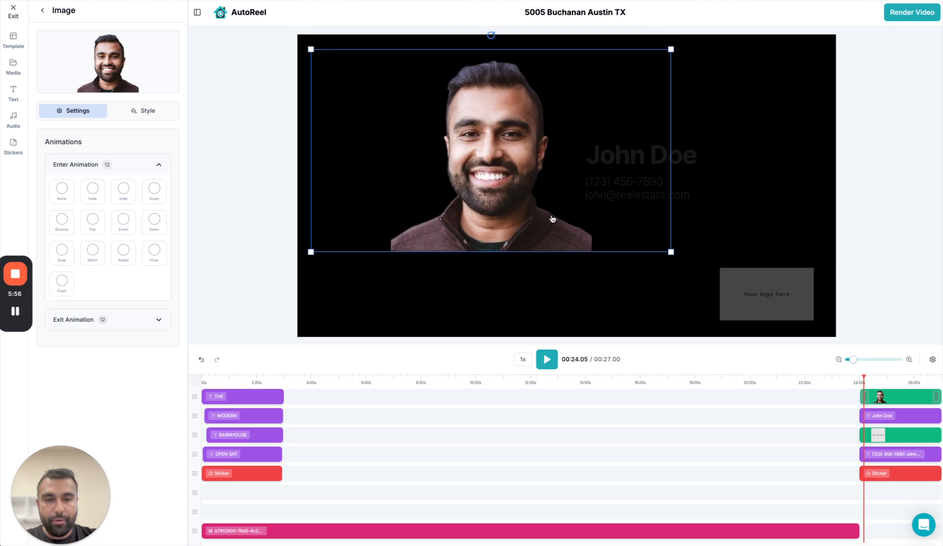
{"action": "left_click_drag", "start_coordinate": [671, 253], "coordinate": [530, 197]}
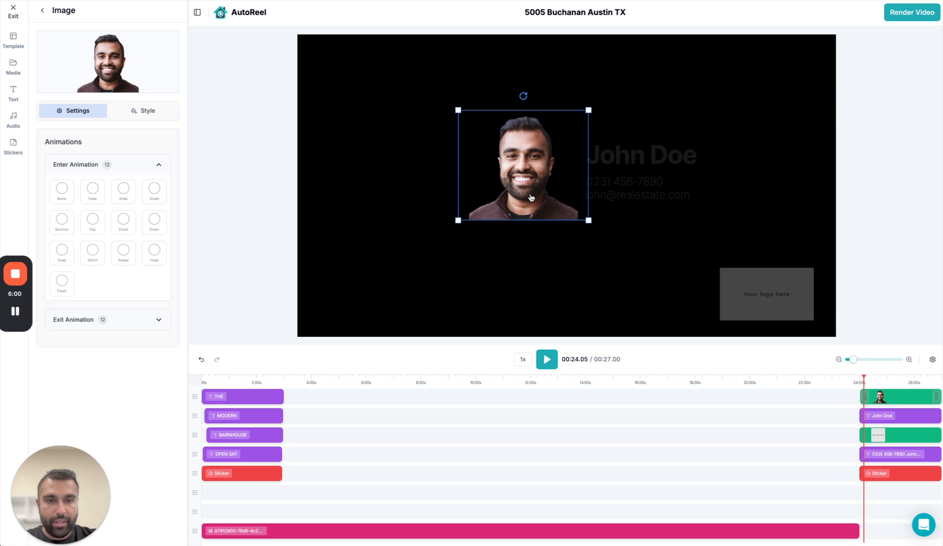
Set both the enter and exit animations of the outro portrait to Fade.
{"action": "left_click", "coordinate": [92, 190]}
{"action": "left_click", "coordinate": [145, 329]}
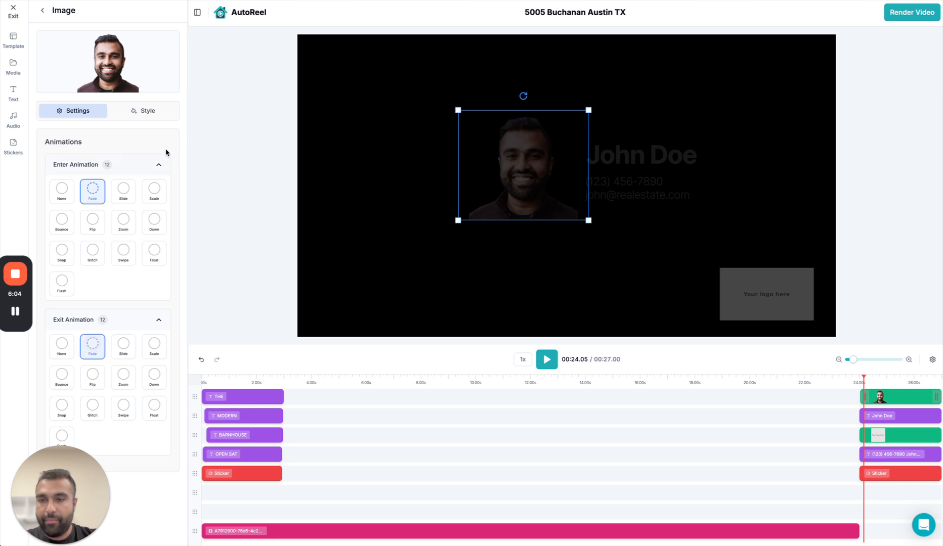
{"action": "left_click", "coordinate": [159, 164]}
{"action": "left_click", "coordinate": [161, 195]}
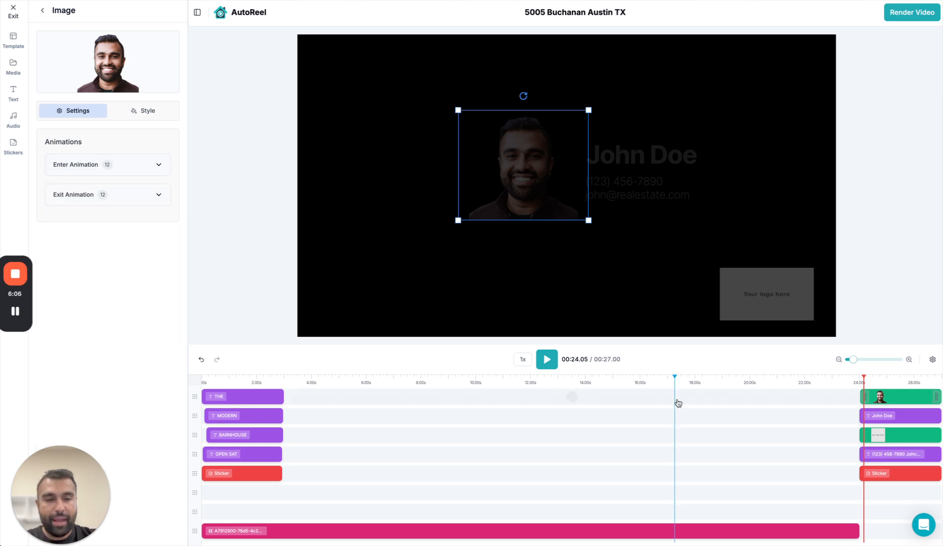
Replace the outro's placeholder name with the agent's full name and change the user part of the contact e-mail to the agent's first name.
{"action": "left_click", "coordinate": [890, 384]}
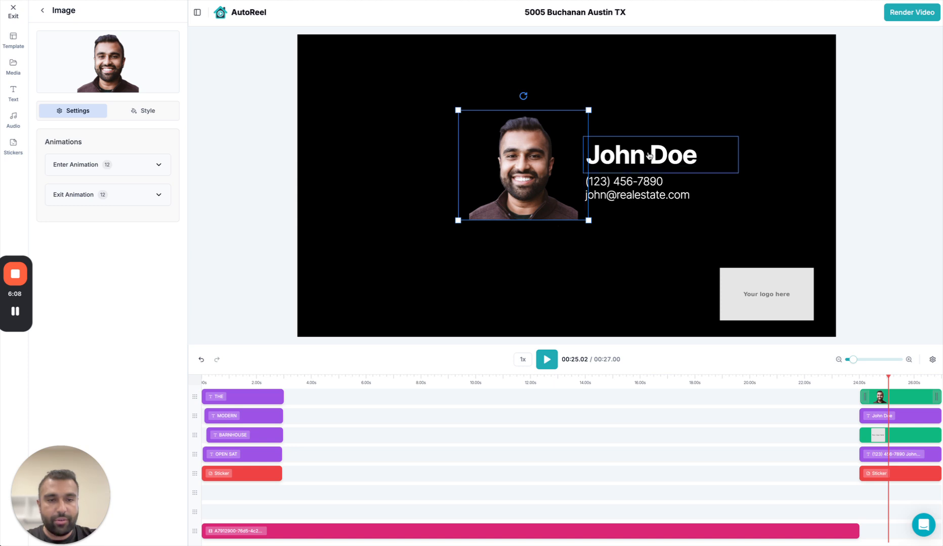
{"action": "left_click", "coordinate": [621, 156]}
{"action": "left_click_drag", "start_coordinate": [101, 70], "coordinate": [37, 70]}
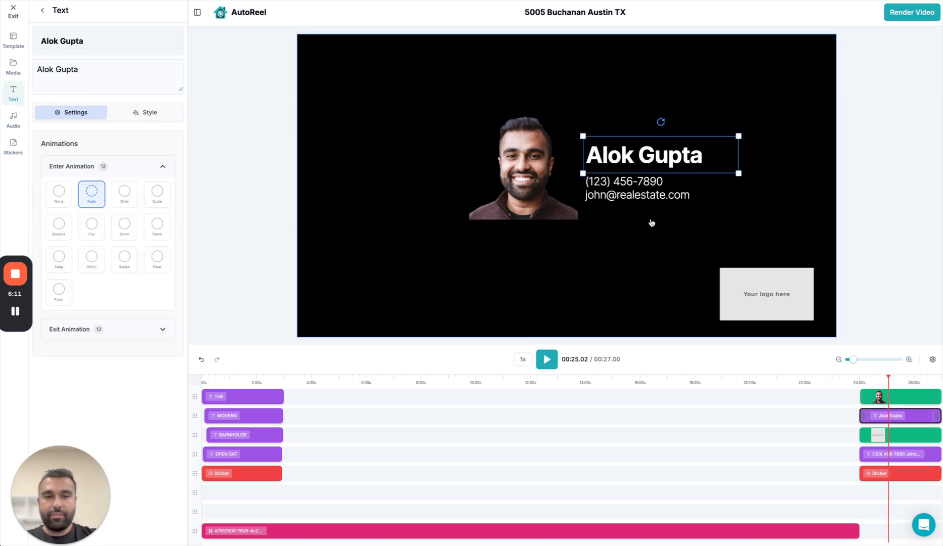
{"action": "left_click", "coordinate": [638, 192]}
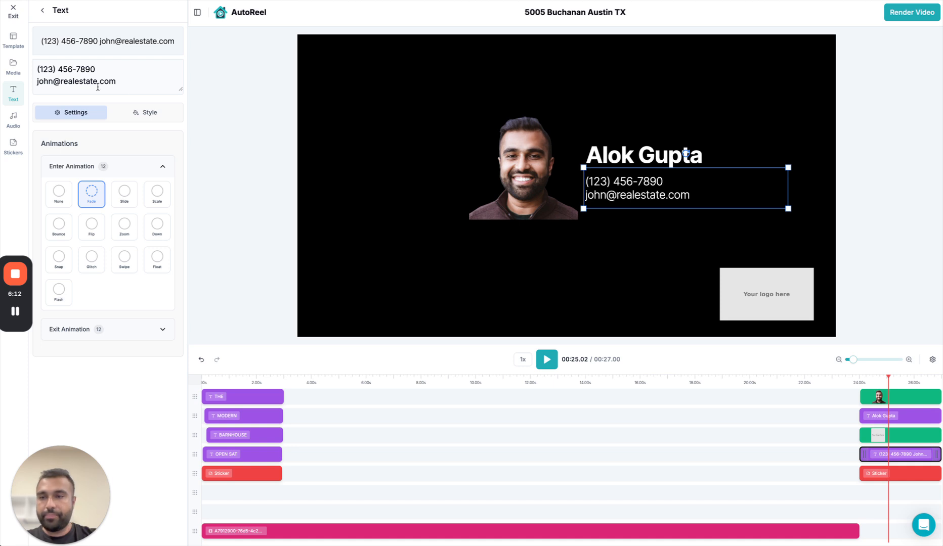
{"action": "left_click_drag", "start_coordinate": [37, 81], "coordinate": [53, 81]}
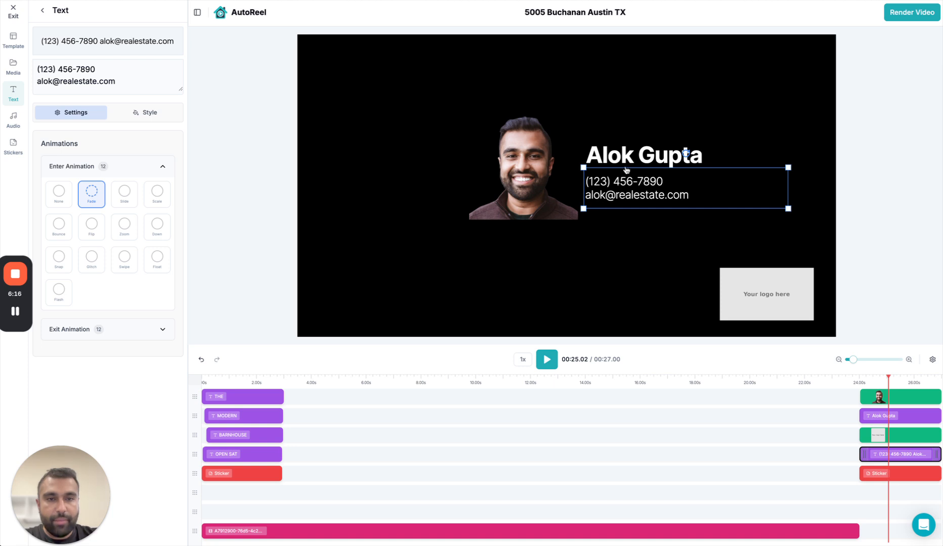
Delete the "Your logo here" placeholder from the outro slide.
{"action": "left_click", "coordinate": [744, 292]}
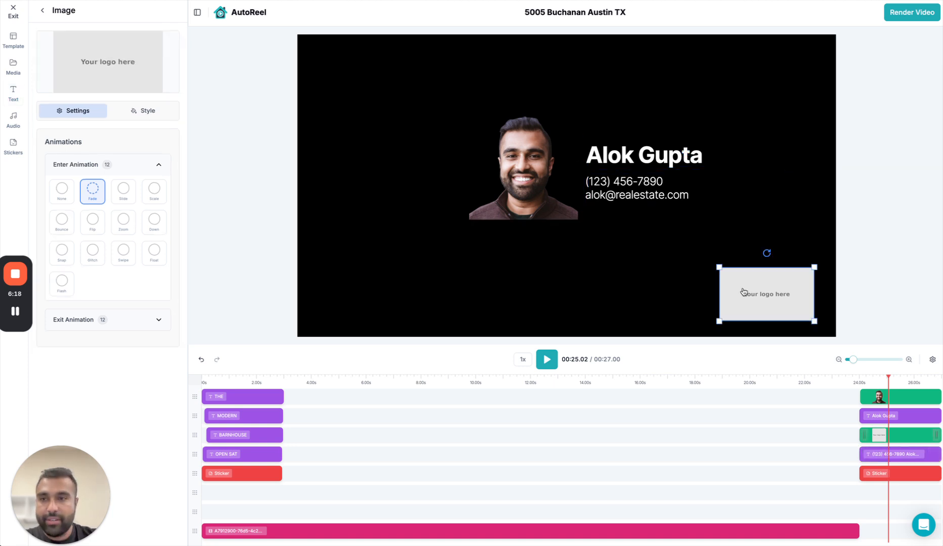
{"action": "left_click", "coordinate": [13, 67]}
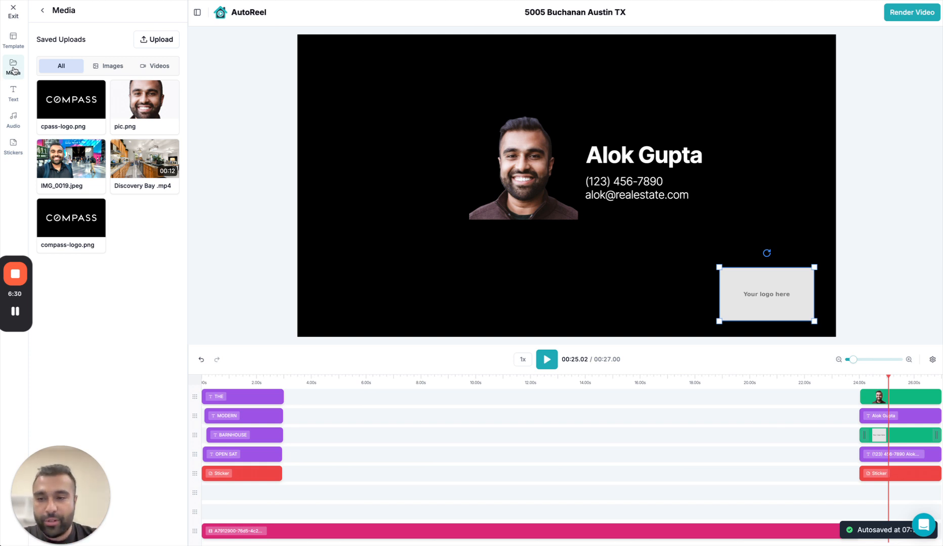
{"action": "left_click", "coordinate": [769, 288]}
{"action": "key", "text": "Delete"}
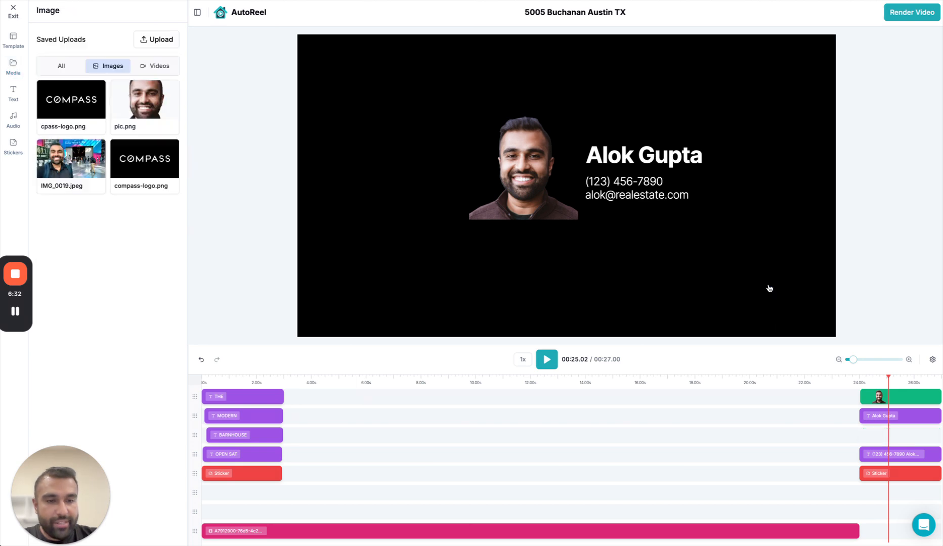
Add the saved image cpass-logo.png to the timeline and move its clip to the outro's third track.
{"action": "left_click", "coordinate": [62, 92]}
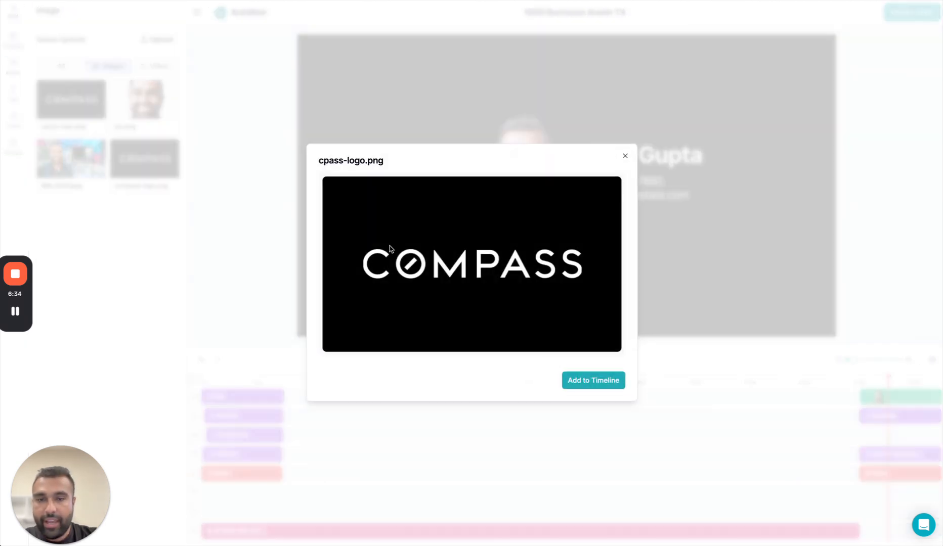
{"action": "left_click", "coordinate": [593, 381]}
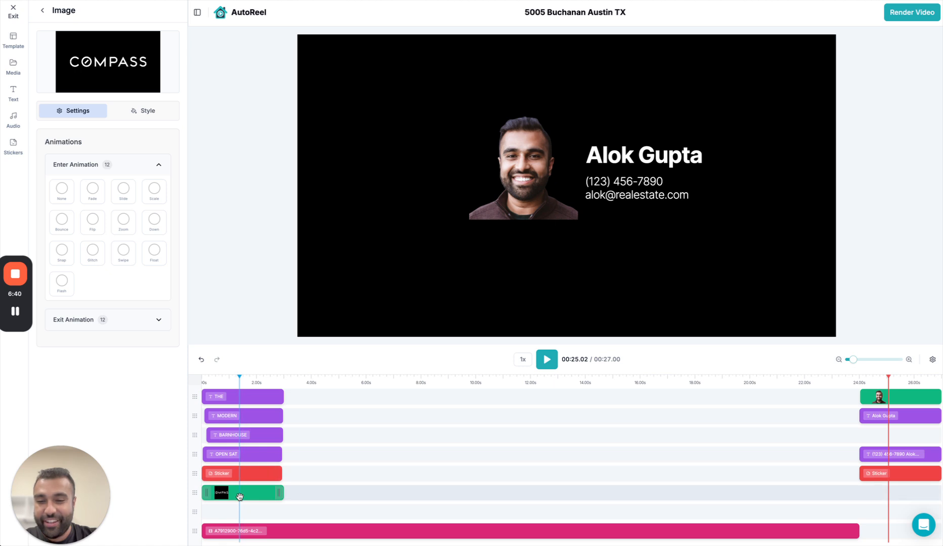
{"action": "left_click_drag", "start_coordinate": [240, 497], "coordinate": [897, 437]}
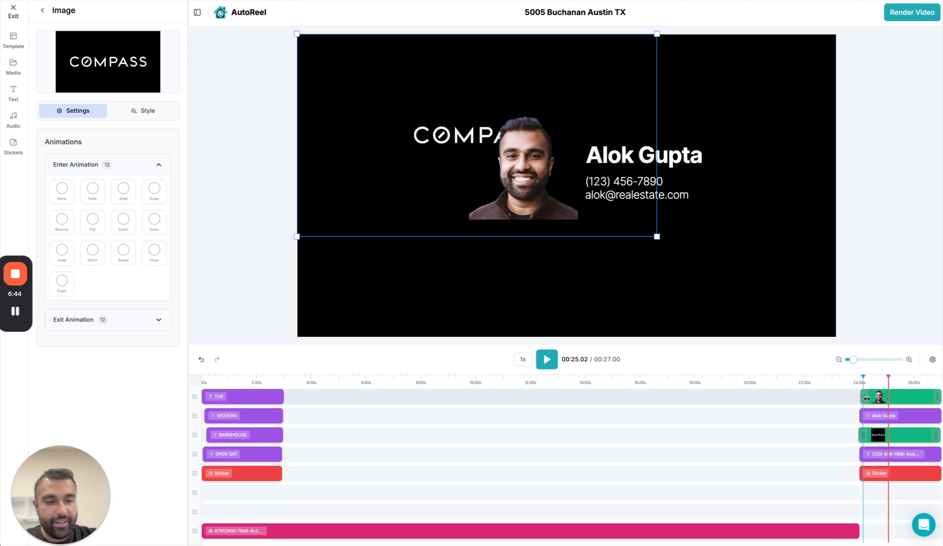
{"action": "left_click", "coordinate": [894, 380]}
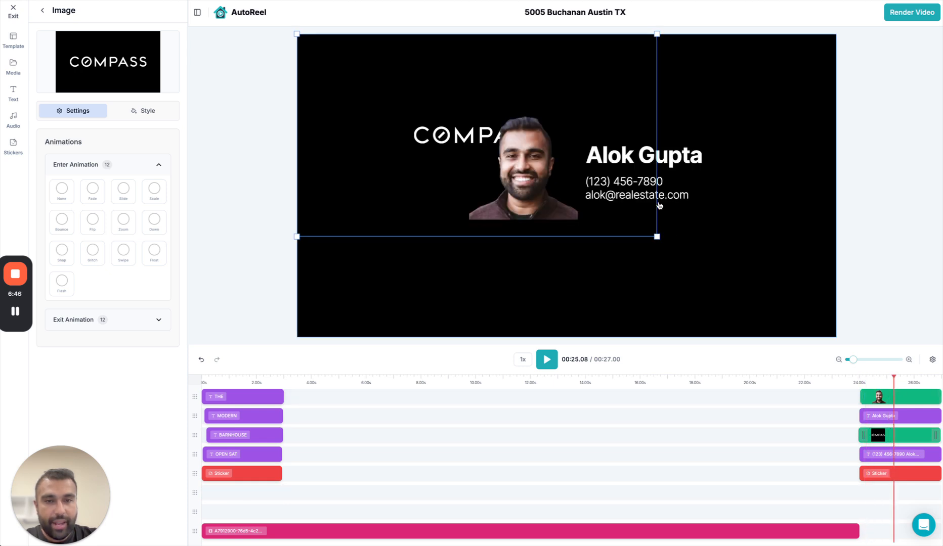
Undo the accidental shift of the outro's background sticker and the preceding Compass logo clip edits.
{"action": "left_click", "coordinate": [522, 200]}
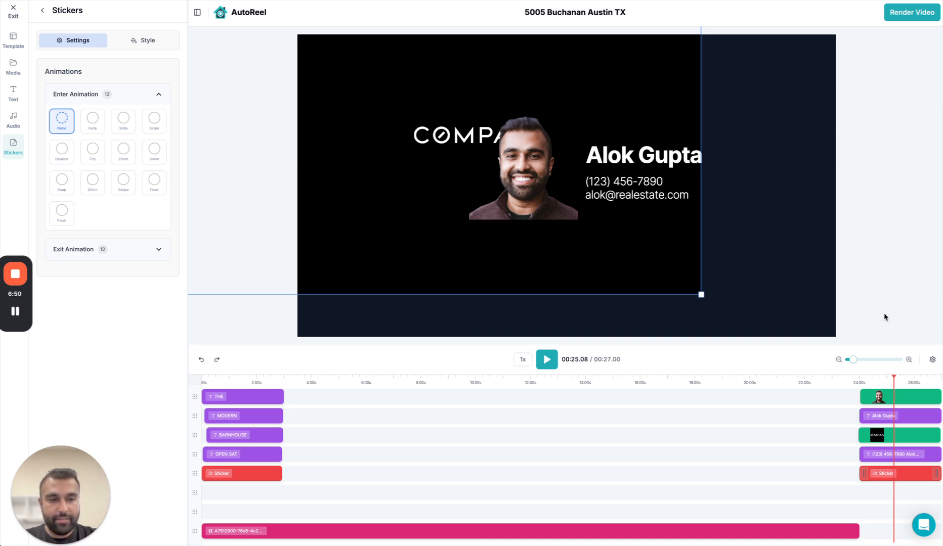
{"action": "left_click", "coordinate": [201, 362]}
{"action": "left_click", "coordinate": [201, 362]}
{"action": "left_click", "coordinate": [201, 363]}
{"action": "left_click", "coordinate": [201, 363]}
{"action": "left_click", "coordinate": [200, 362]}
{"action": "left_click", "coordinate": [201, 363]}
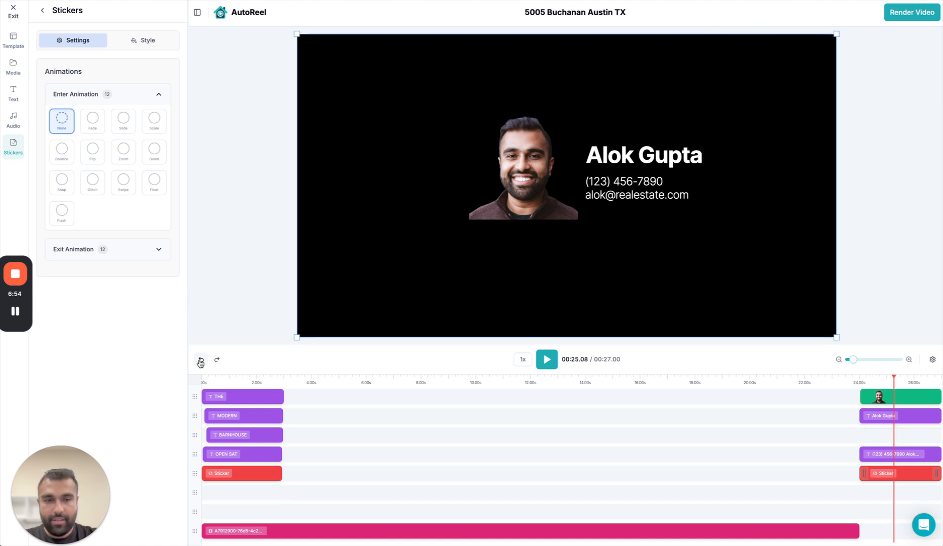
Restore the Compass logo clip, move it to the outro's third track and play the transition into the outro.
{"action": "key", "text": "super+v"}
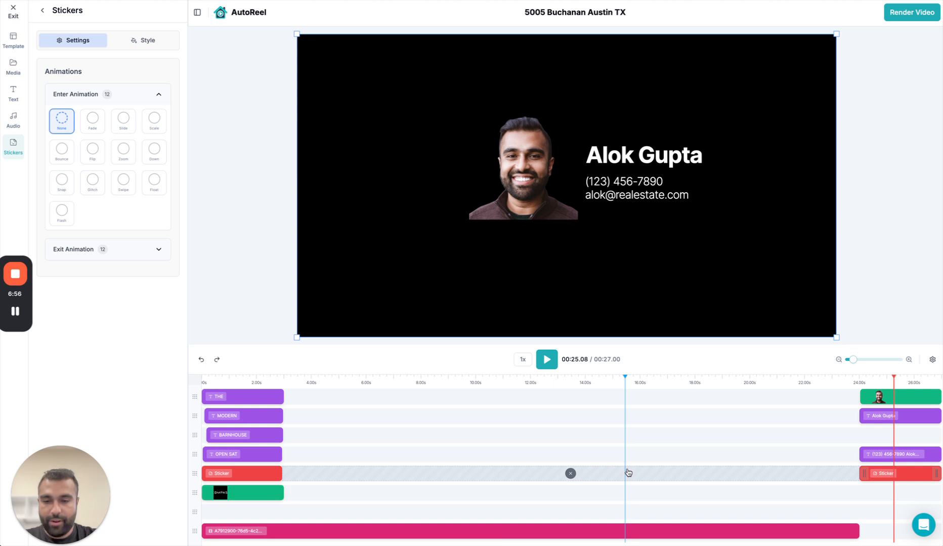
{"action": "left_click_drag", "start_coordinate": [267, 496], "coordinate": [891, 435]}
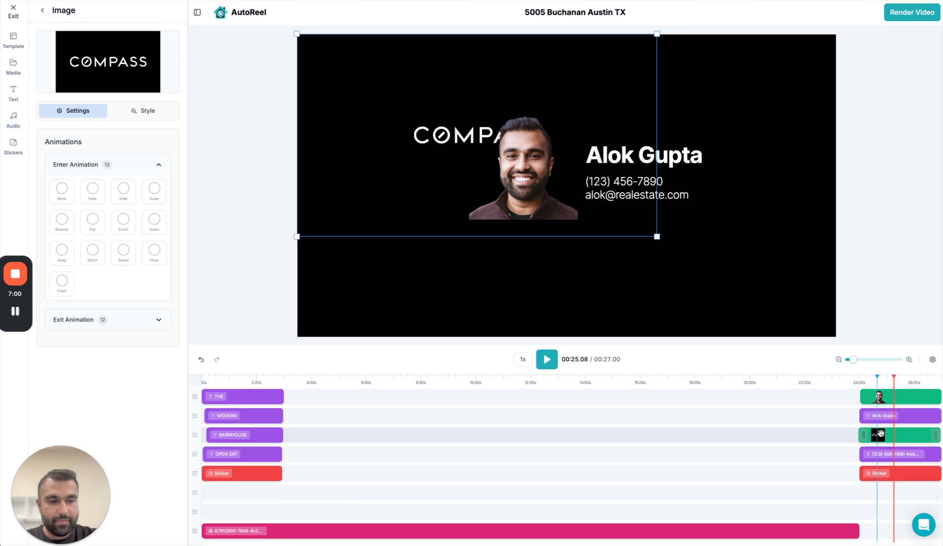
{"action": "left_click", "coordinate": [852, 385]}
{"action": "key", "text": "space"}
{"action": "key", "text": "space"}
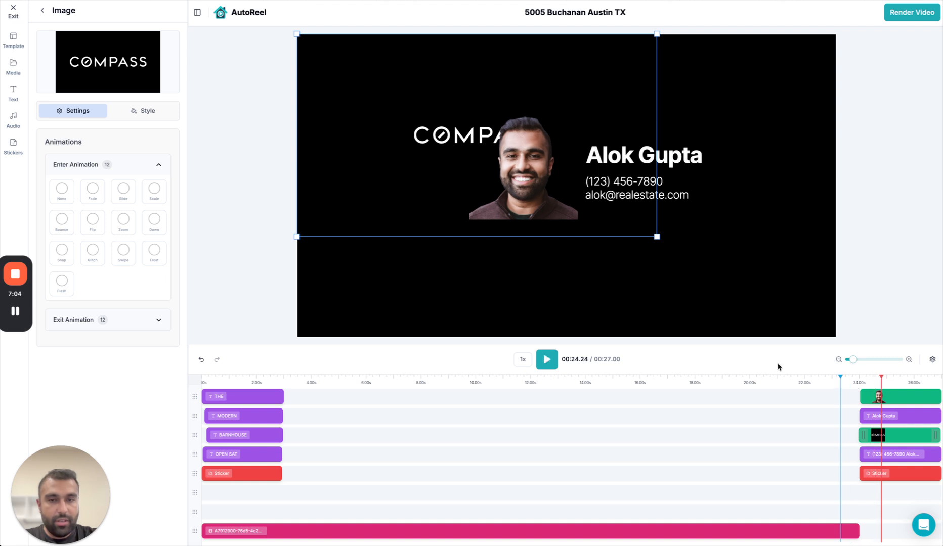
Shrink the Compass logo and place it in the lower-right corner of the outro slide.
{"action": "left_click_drag", "start_coordinate": [432, 151], "coordinate": [727, 257]}
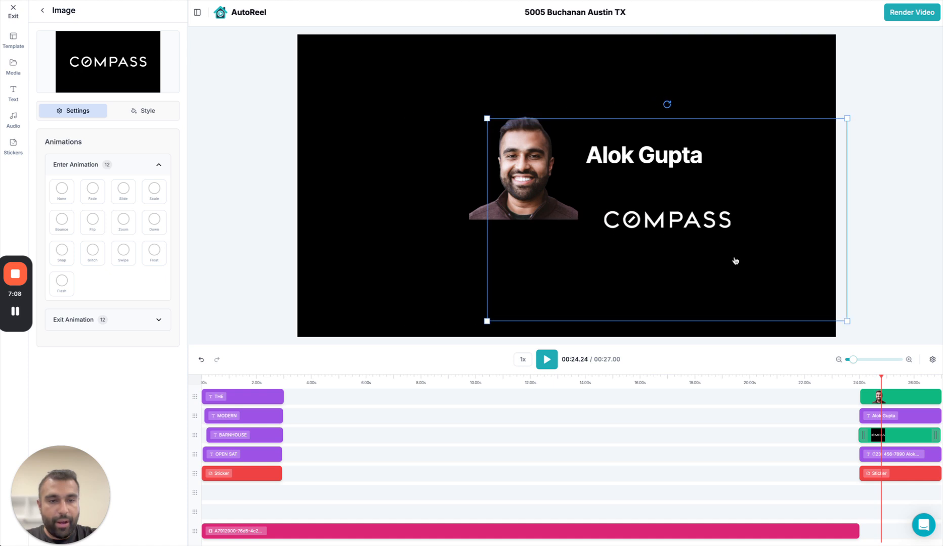
{"action": "left_click_drag", "start_coordinate": [487, 320], "coordinate": [719, 185]}
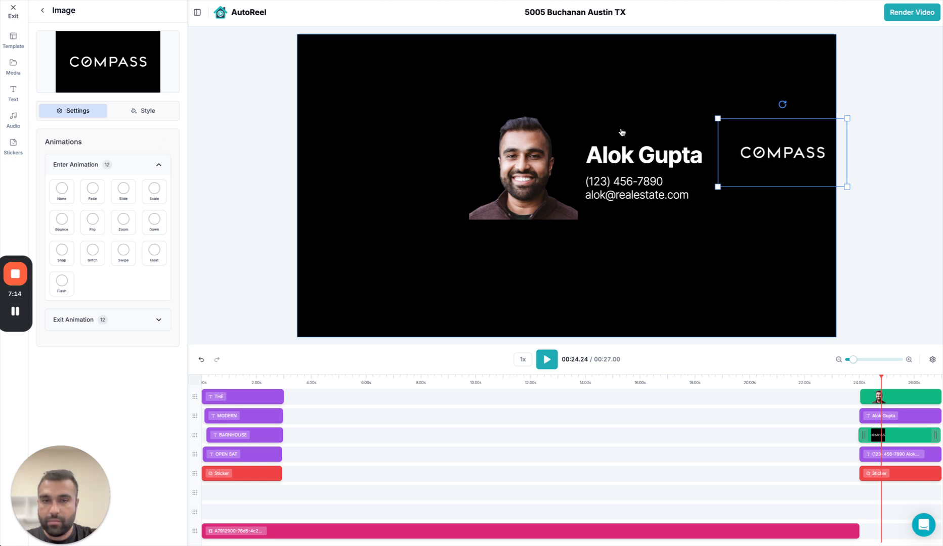
{"action": "left_click_drag", "start_coordinate": [789, 175], "coordinate": [764, 312]}
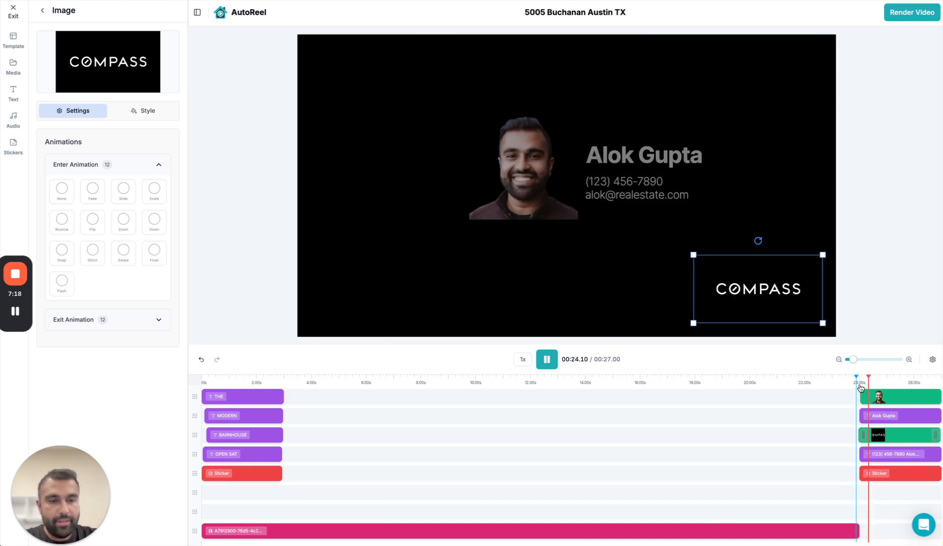
Set the Compass logo's enter and exit animations to Fade and play the transition into the outro.
{"action": "left_click", "coordinate": [92, 191]}
{"action": "left_click", "coordinate": [144, 320]}
{"action": "left_click", "coordinate": [89, 357]}
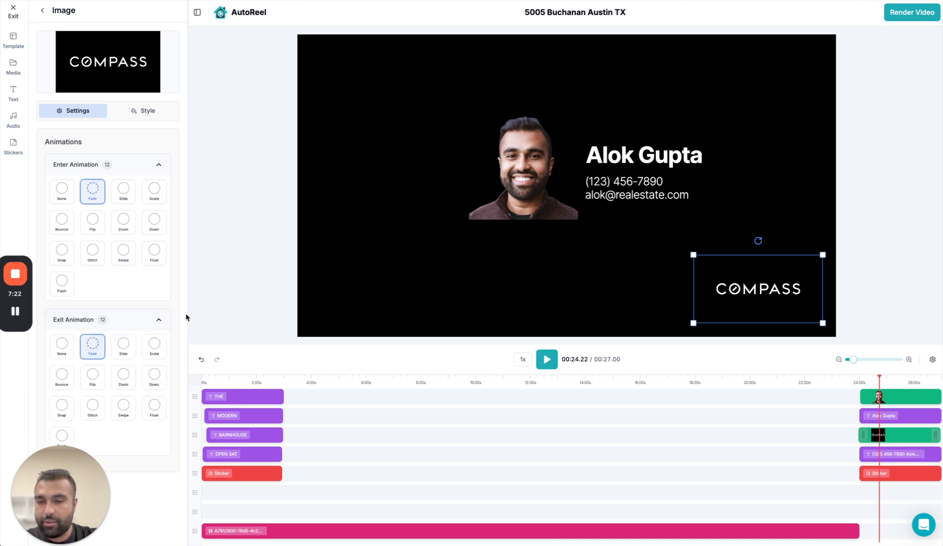
{"action": "left_click", "coordinate": [829, 383]}
{"action": "key", "text": "space"}
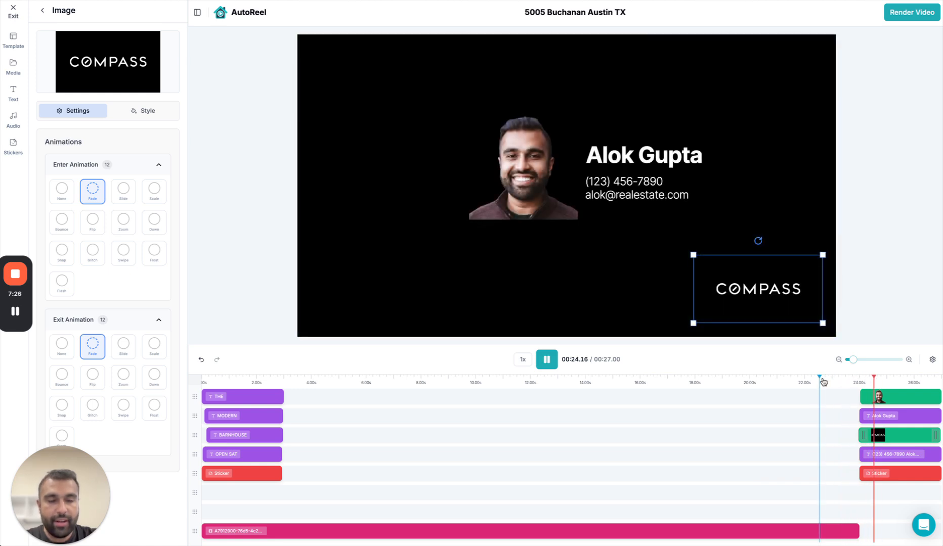
{"action": "key", "text": "space"}
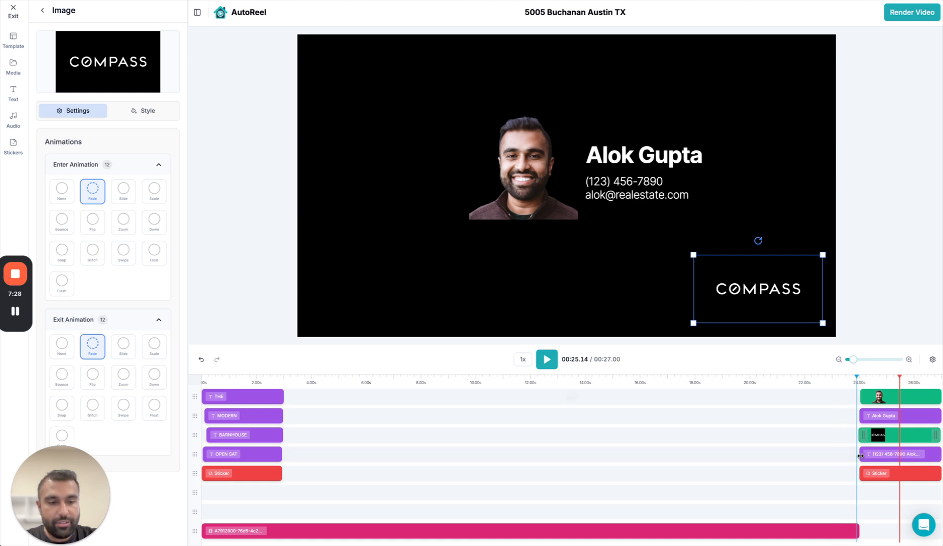
Extend the end of the listing video clip slightly past the outro's start and replay the transition.
{"action": "left_click_drag", "start_coordinate": [859, 526], "coordinate": [863, 526]}
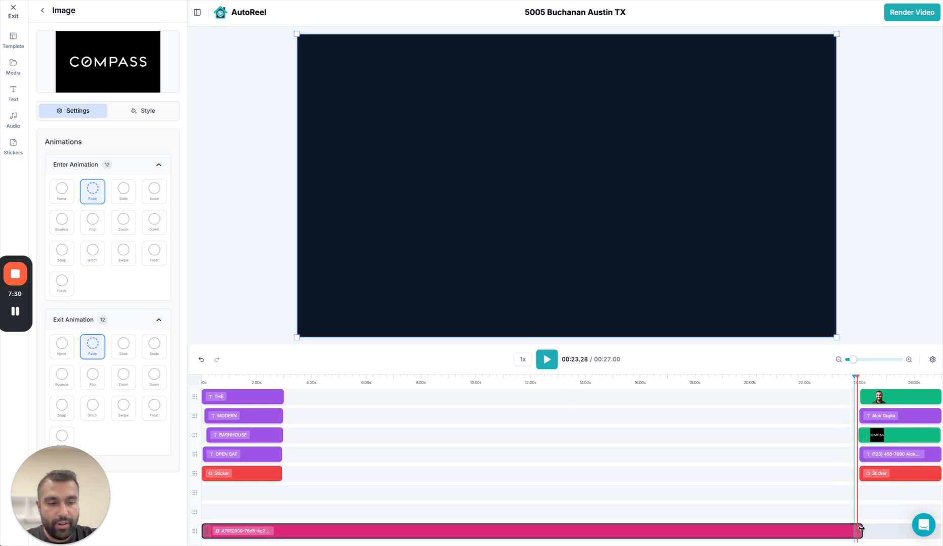
{"action": "key", "text": "space"}
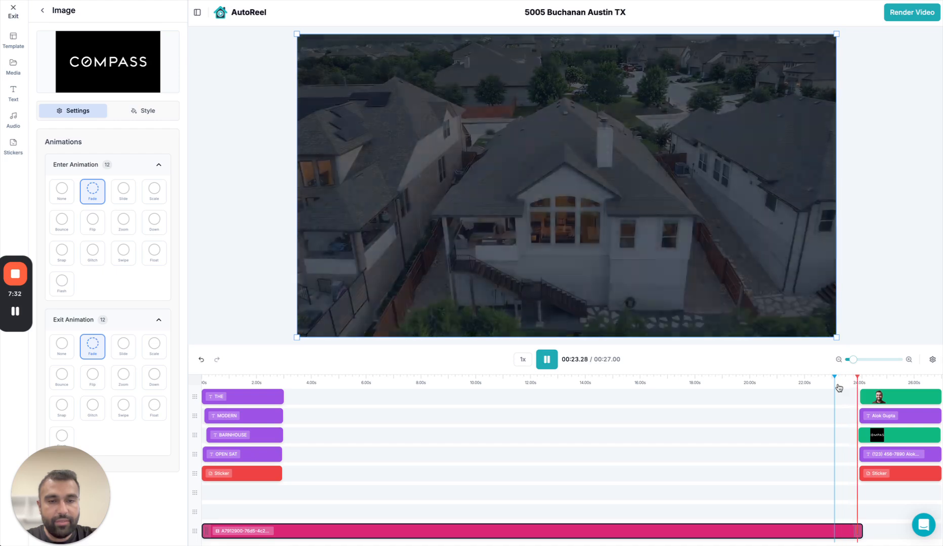
{"action": "key", "text": "space"}
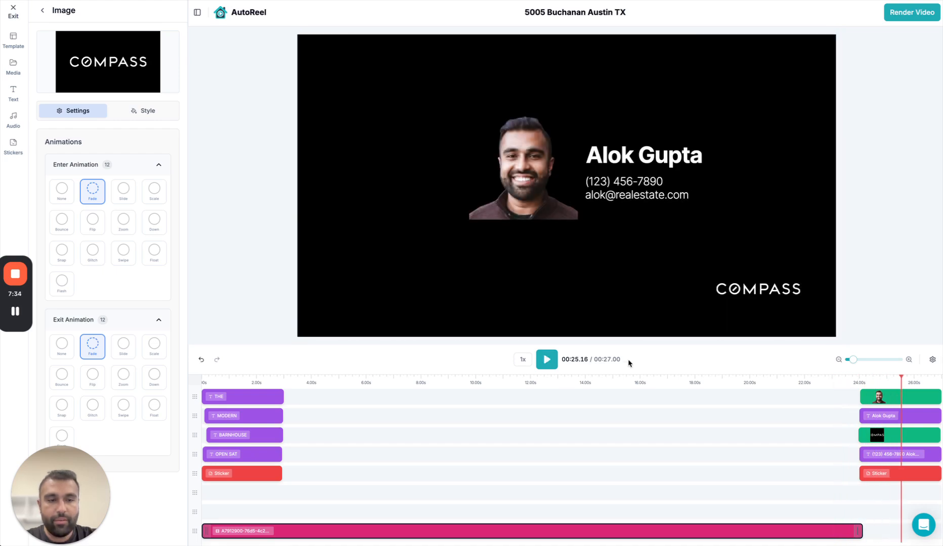
Play the video's opening from the start to review the animated intro titles.
{"action": "left_click", "coordinate": [203, 383]}
{"action": "key", "text": "space"}
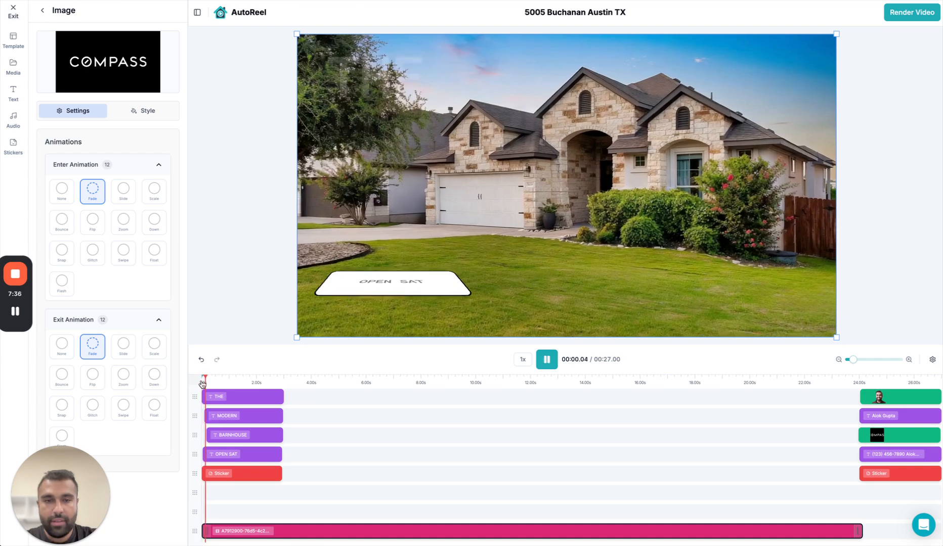
{"action": "key", "text": "space"}
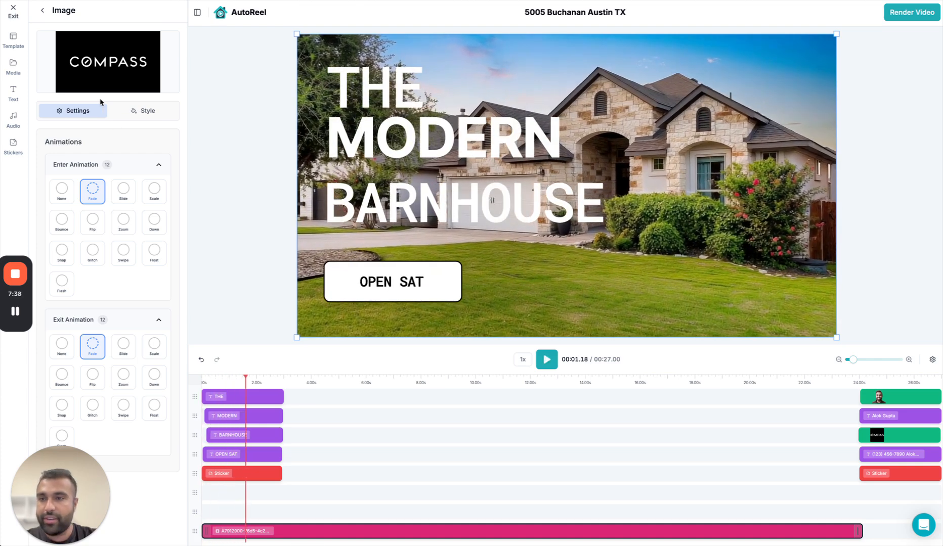
Add The Podcast Intro from the AutoReel Library as background music and play the video from the start with raised system volume.
{"action": "left_click", "coordinate": [11, 121]}
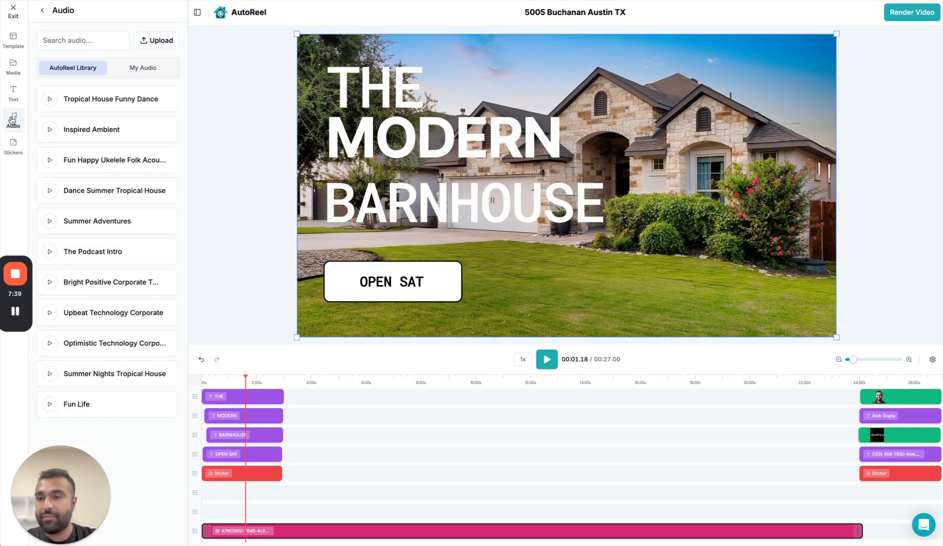
{"action": "left_click", "coordinate": [127, 253]}
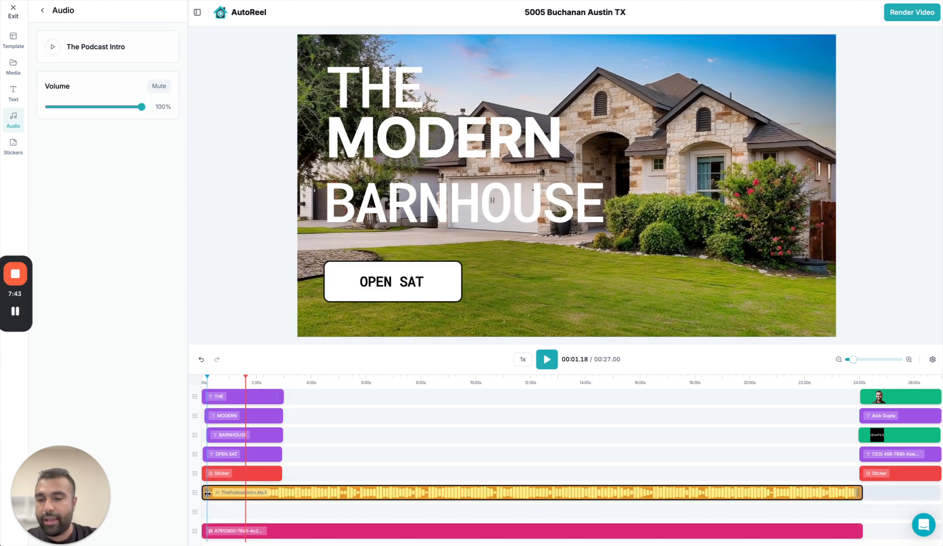
{"action": "left_click", "coordinate": [206, 383]}
{"action": "key", "text": "space"}
{"action": "key", "text": "XF86AudioRaiseVolume"}
{"action": "key", "text": "XF86AudioRaiseVolume"}
{"action": "key", "text": "XF86AudioRaiseVolume"}
{"action": "key", "text": "XF86AudioRaiseVolume"}
{"action": "key", "text": "XF86AudioRaiseVolume"}
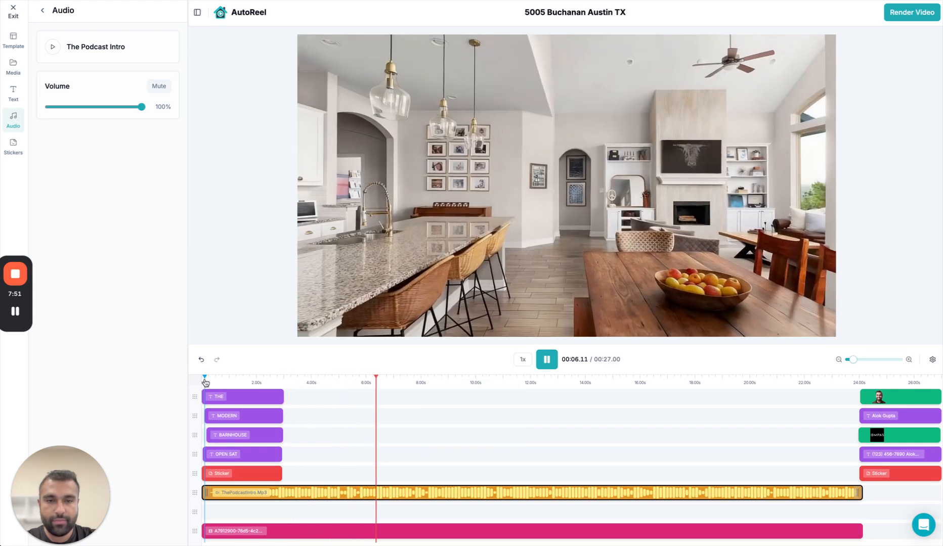
{"action": "key", "text": "space"}
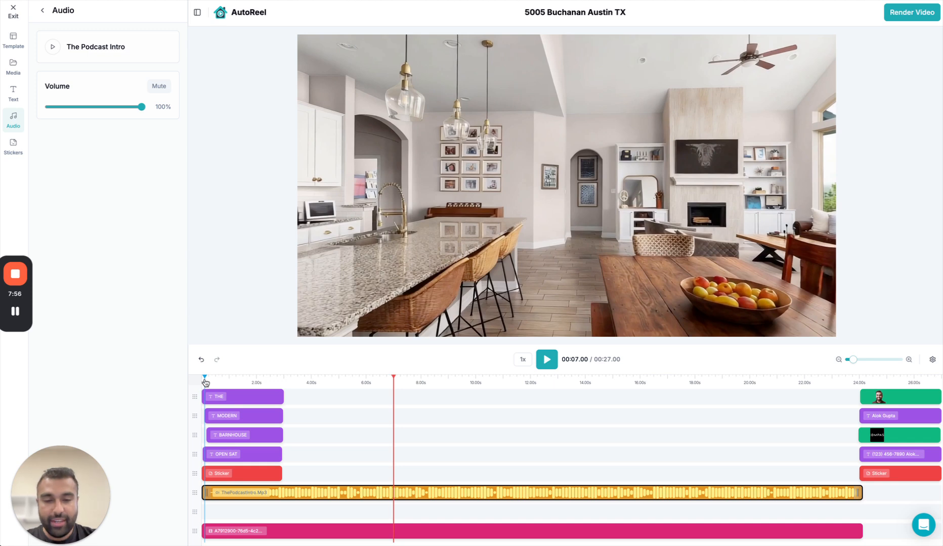
Try to split The Podcast Intro music clip at the 7-second mark.
{"action": "right_click", "coordinate": [392, 492]}
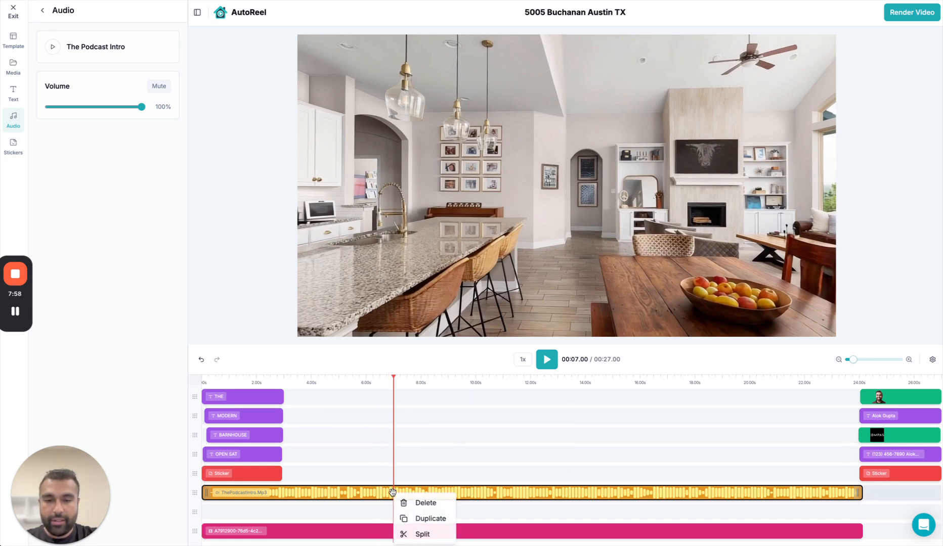
{"action": "left_click", "coordinate": [434, 534]}
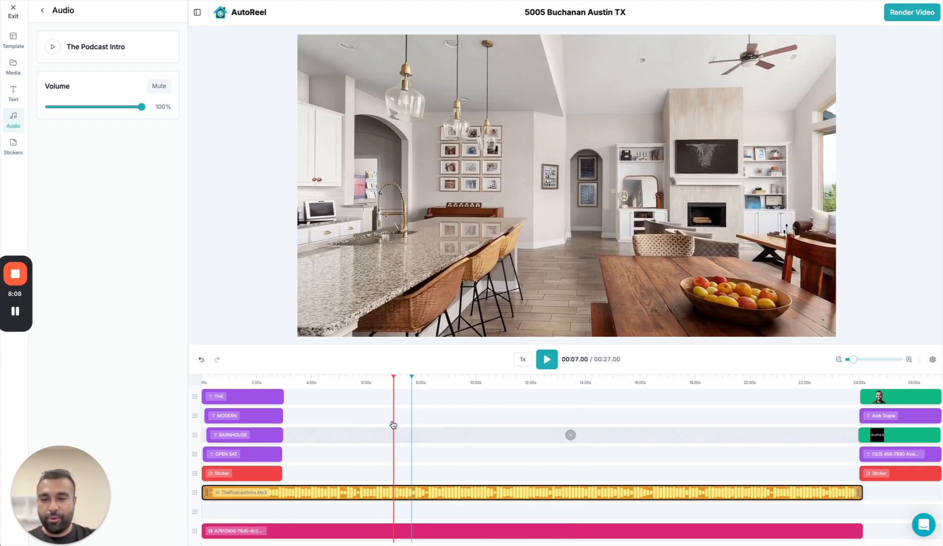
Move the BARNHOUSE title in the intro slightly down, away from the MODERN title.
{"action": "left_click", "coordinate": [206, 388]}
{"action": "left_click", "coordinate": [236, 395]}
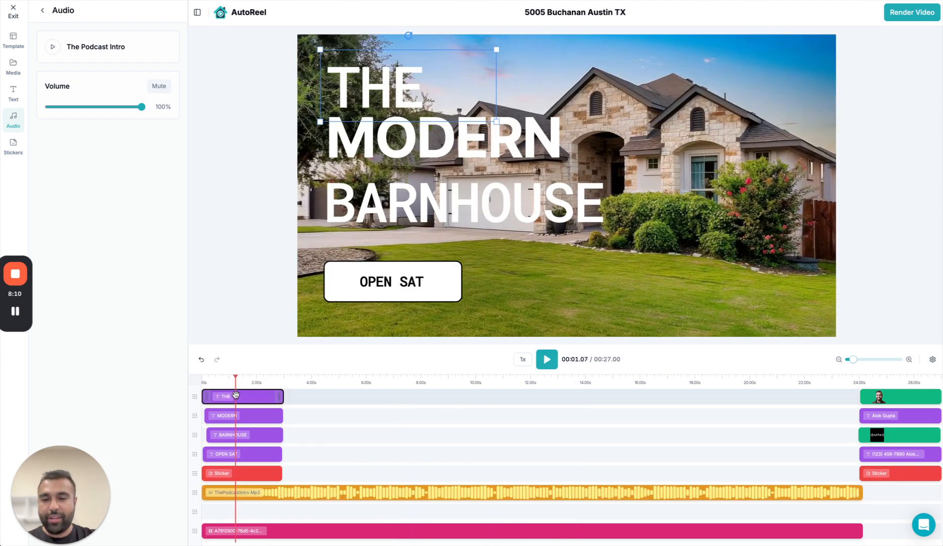
{"action": "left_click", "coordinate": [543, 191]}
{"action": "mouse_move", "coordinate": [543, 190]}
{"action": "left_mouse_down"}
{"action": "mouse_move", "coordinate": [606, 209]}
{"action": "mouse_move", "coordinate": [541, 196]}
{"action": "left_mouse_up"}
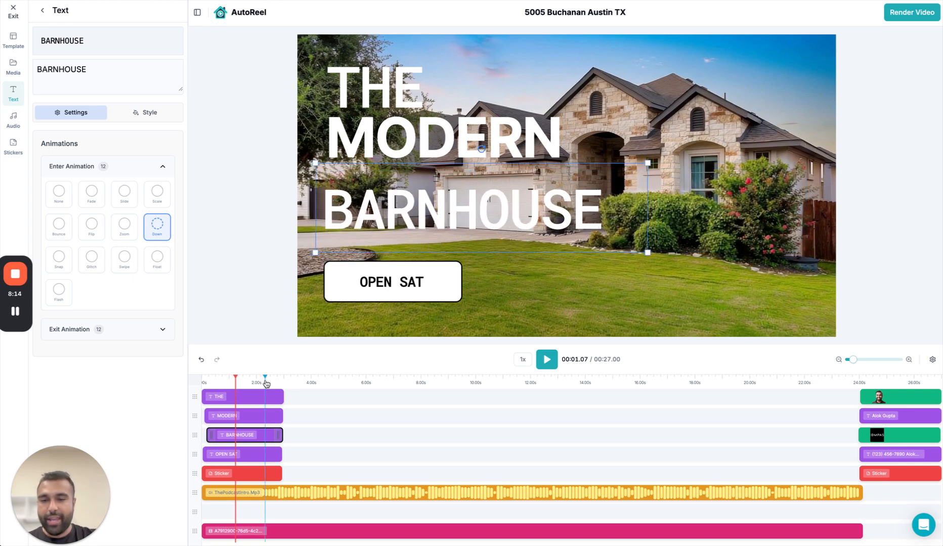
Check the outro slide, the music clip and the intro titles on the timeline, and render the video.
{"action": "left_click", "coordinate": [914, 396]}
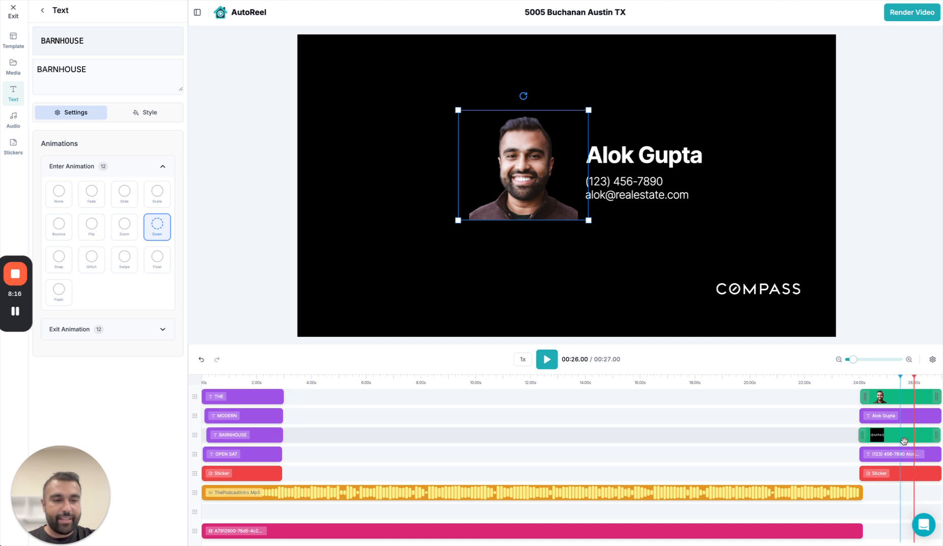
{"action": "left_click", "coordinate": [688, 493]}
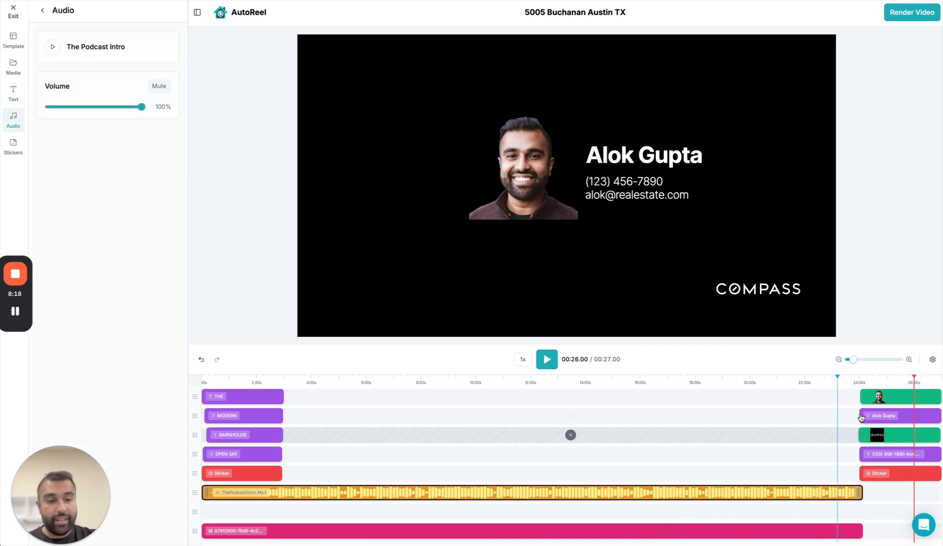
{"action": "left_click", "coordinate": [506, 383]}
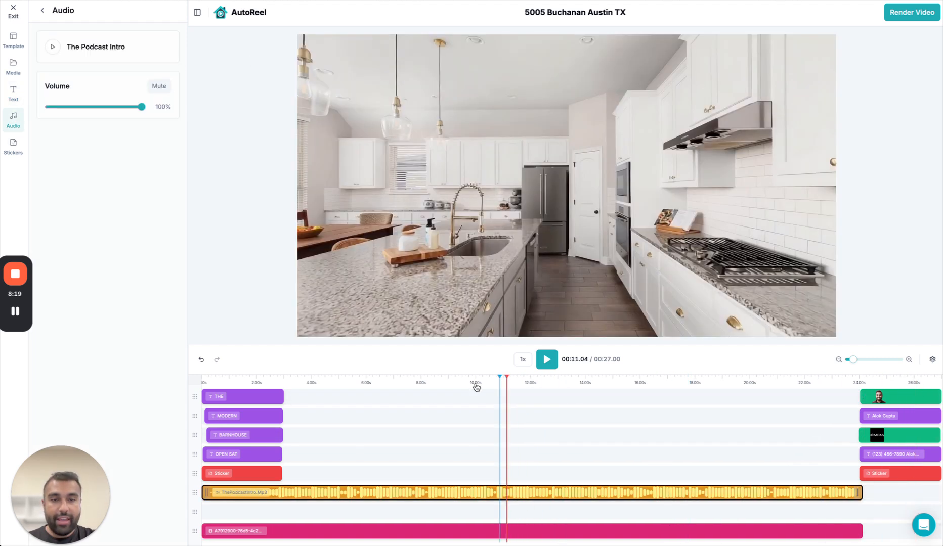
{"action": "left_click", "coordinate": [235, 384]}
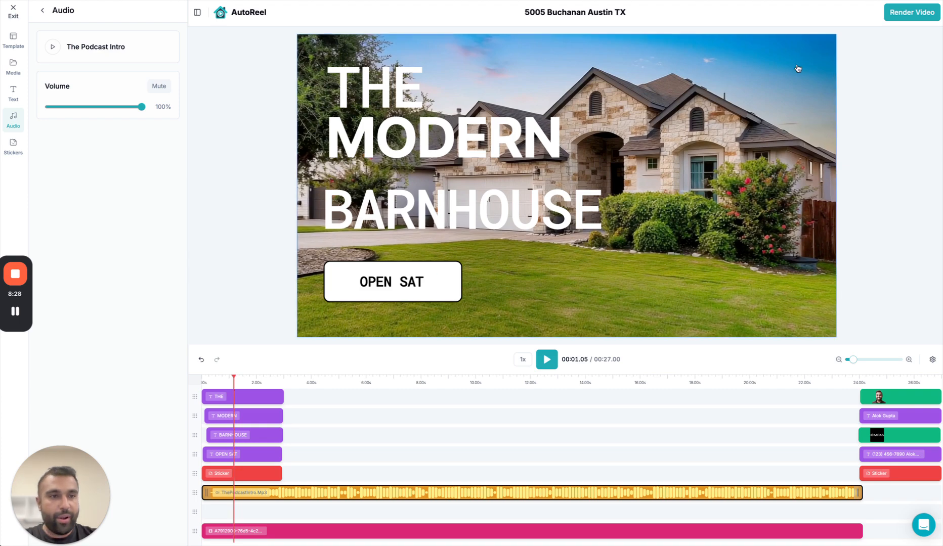
{"action": "left_click", "coordinate": [911, 14]}
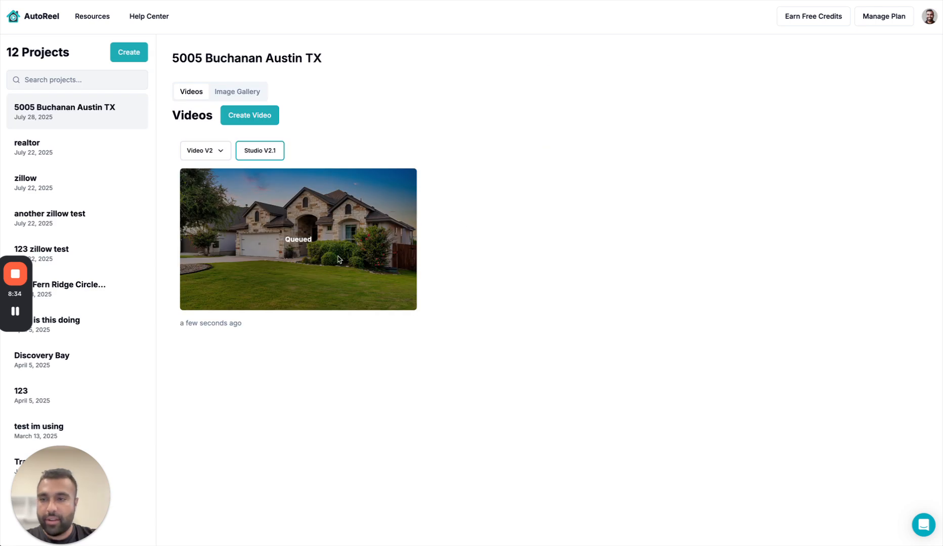
Open the 123 zillow test project and view the opening titles of its Studio V1.7 video.
{"action": "left_click", "coordinate": [87, 226]}
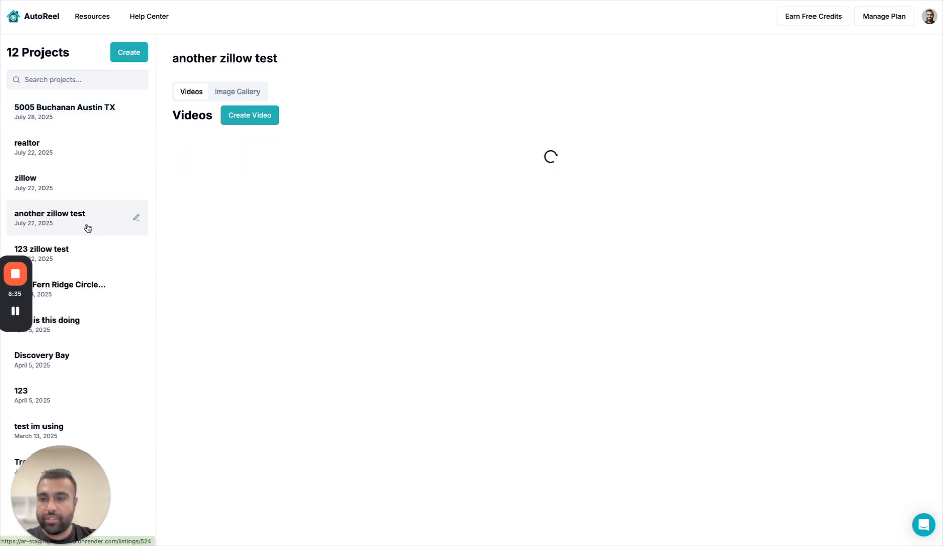
{"action": "left_click", "coordinate": [99, 254]}
{"action": "scroll", "coordinate": [371, 331], "scroll_direction": "down", "scroll_amount": 7}
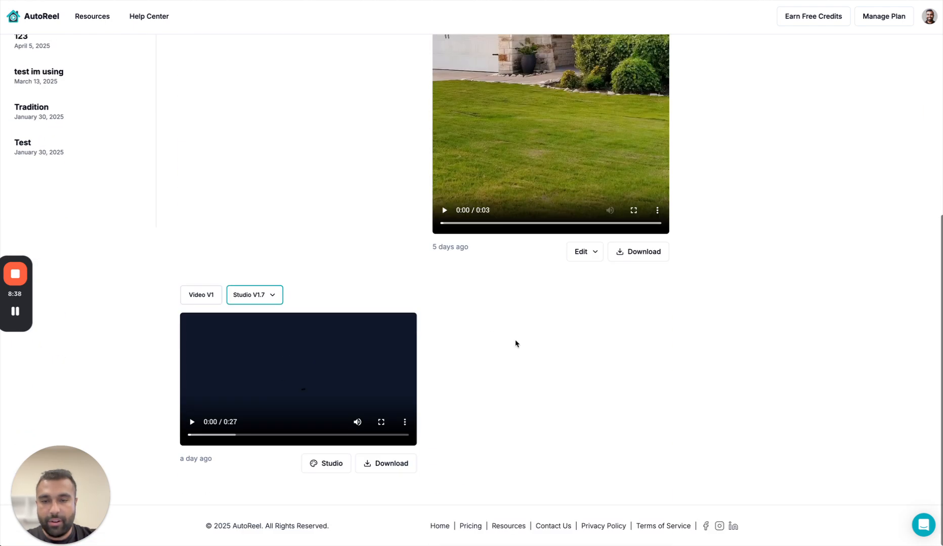
{"action": "scroll", "coordinate": [467, 386], "scroll_direction": "up", "scroll_amount": 5}
{"action": "scroll", "coordinate": [466, 386], "scroll_direction": "left", "scroll_amount": 2}
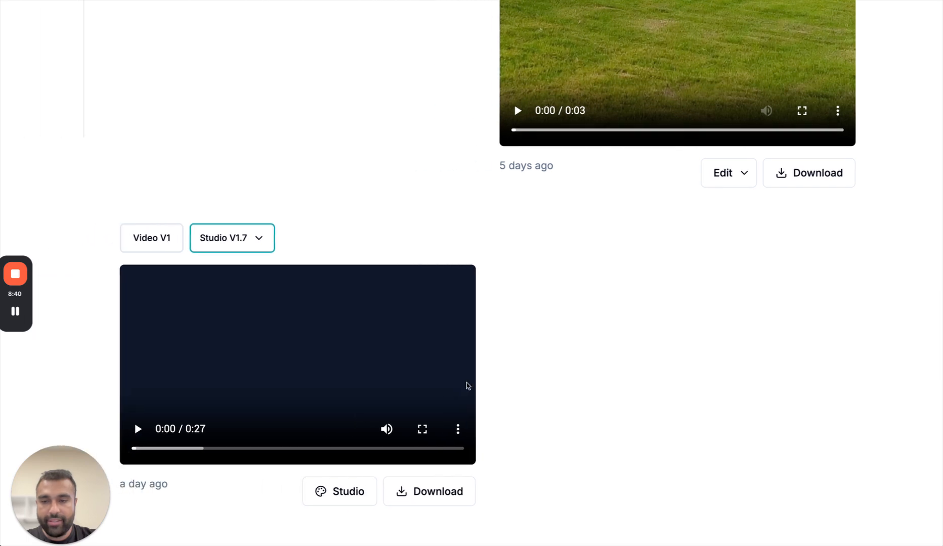
{"action": "left_click", "coordinate": [149, 449]}
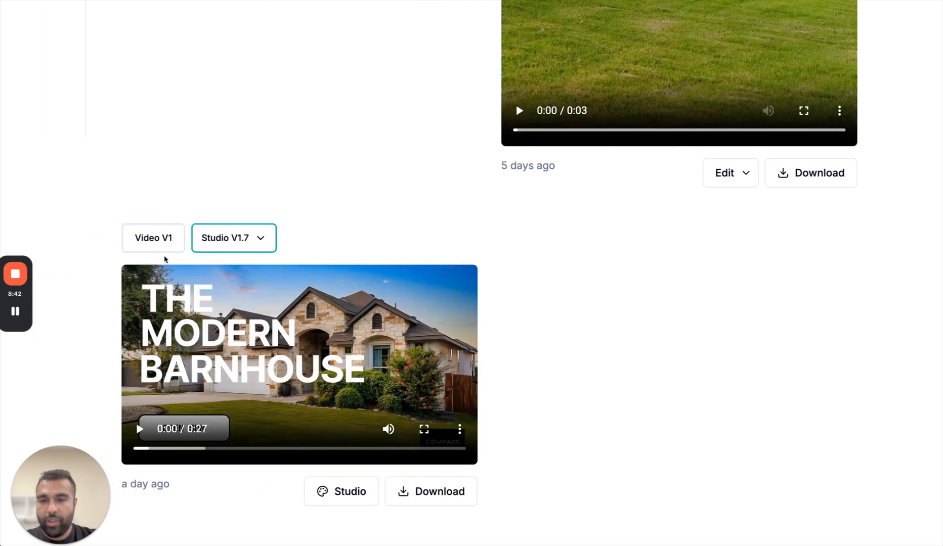
{"action": "scroll", "coordinate": [158, 206], "scroll_direction": "down", "scroll_amount": 2}
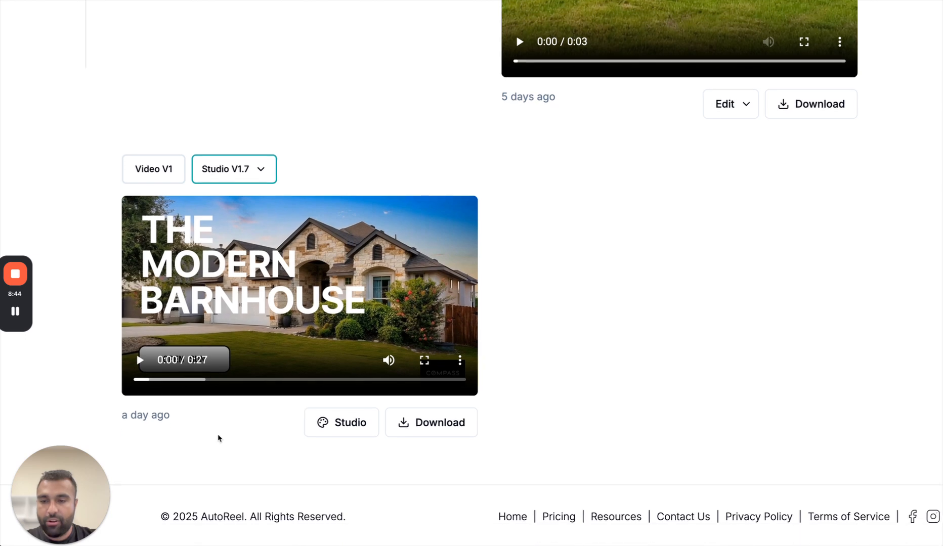
Show the original Video V1 of the listing and switch back to the Studio V1.7 version.
{"action": "left_click", "coordinate": [163, 176]}
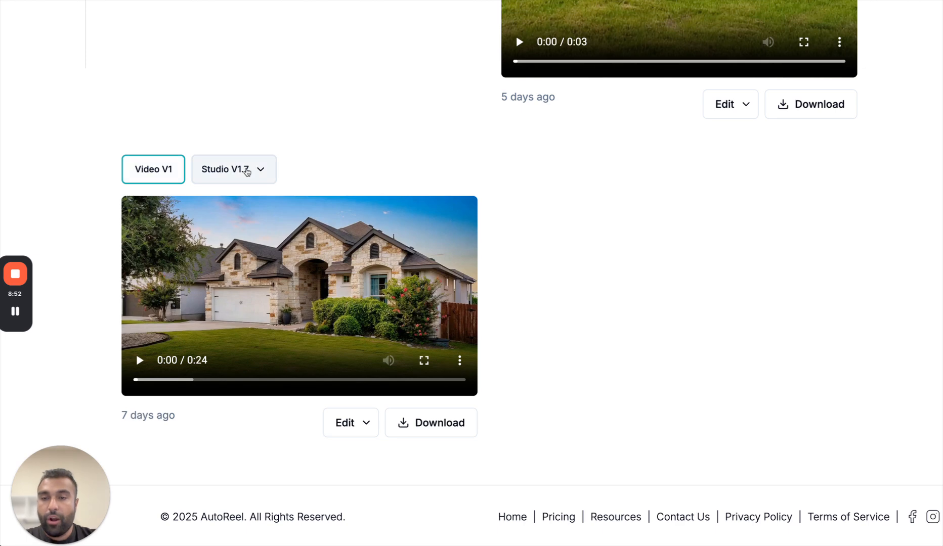
{"action": "left_click", "coordinate": [219, 168]}
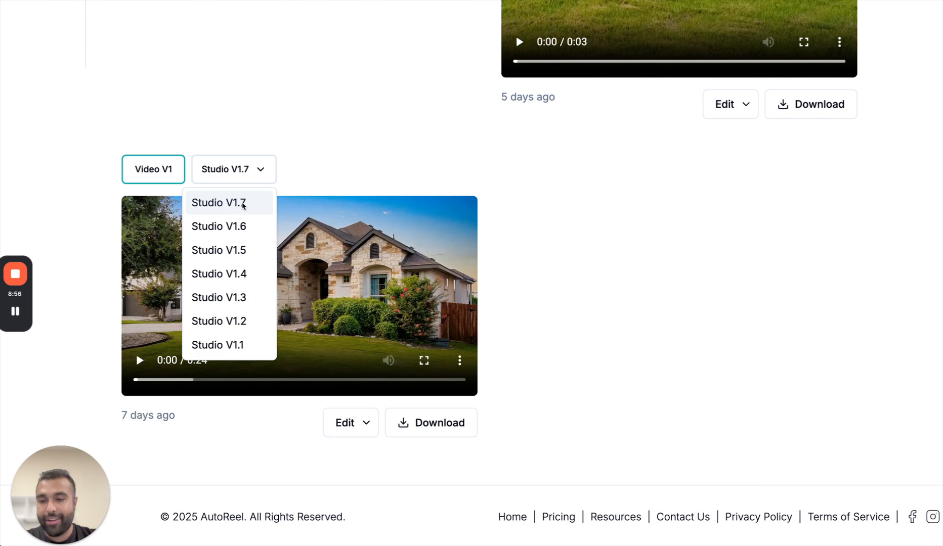
{"action": "left_click", "coordinate": [244, 203]}
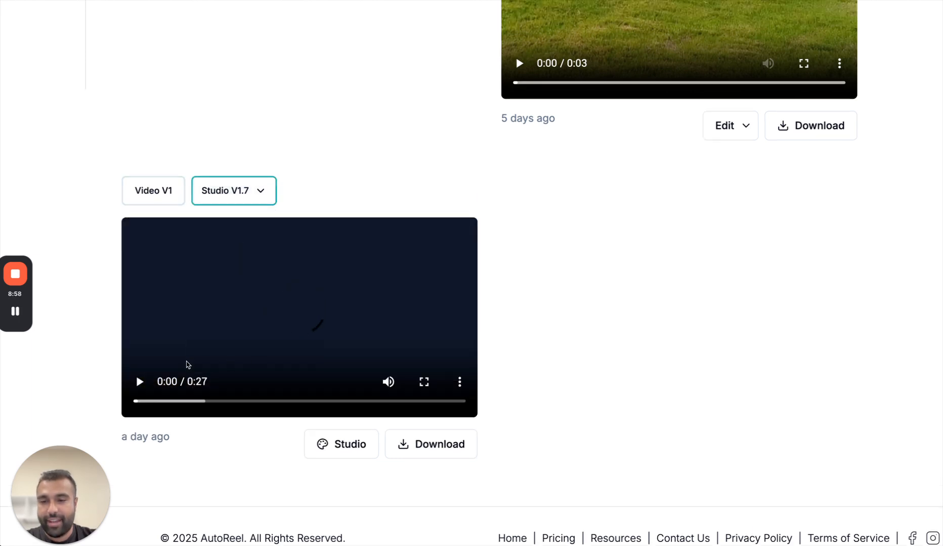
{"action": "left_click", "coordinate": [141, 383]}
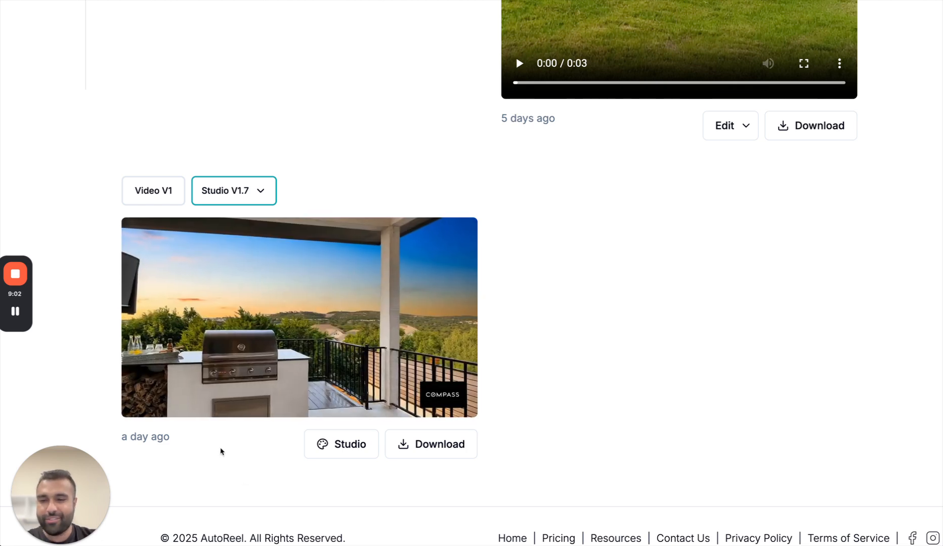
{"action": "left_click", "coordinate": [140, 387]}
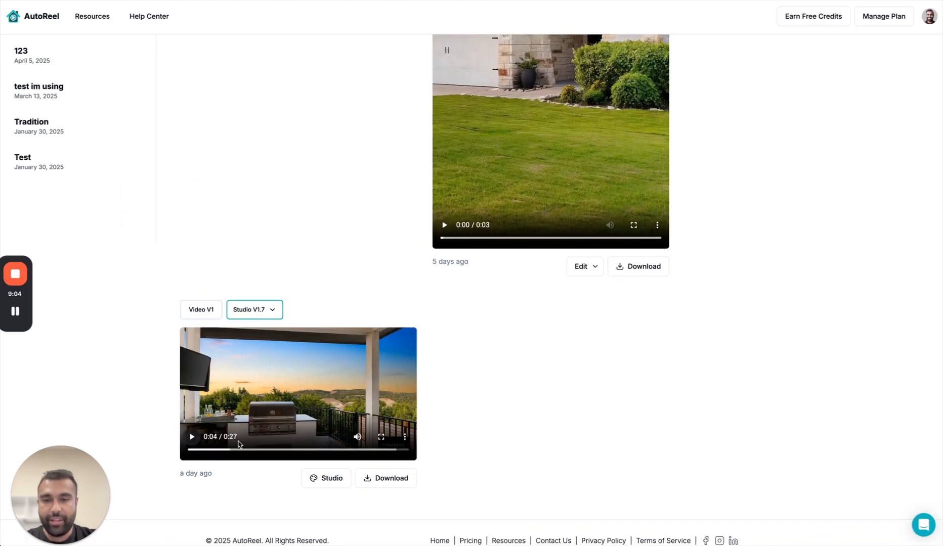
{"action": "scroll", "coordinate": [239, 444], "scroll_direction": "up", "scroll_amount": 5}
{"action": "left_click", "coordinate": [83, 116]}
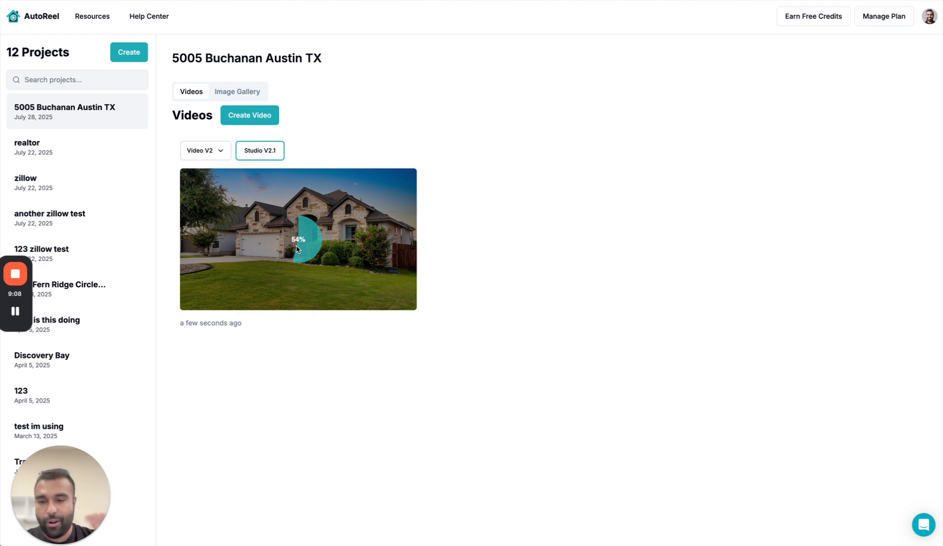
Reopen the 123 zillow test project, skip through its Studio V1.7 video to the outro and download it.
{"action": "left_click", "coordinate": [120, 251]}
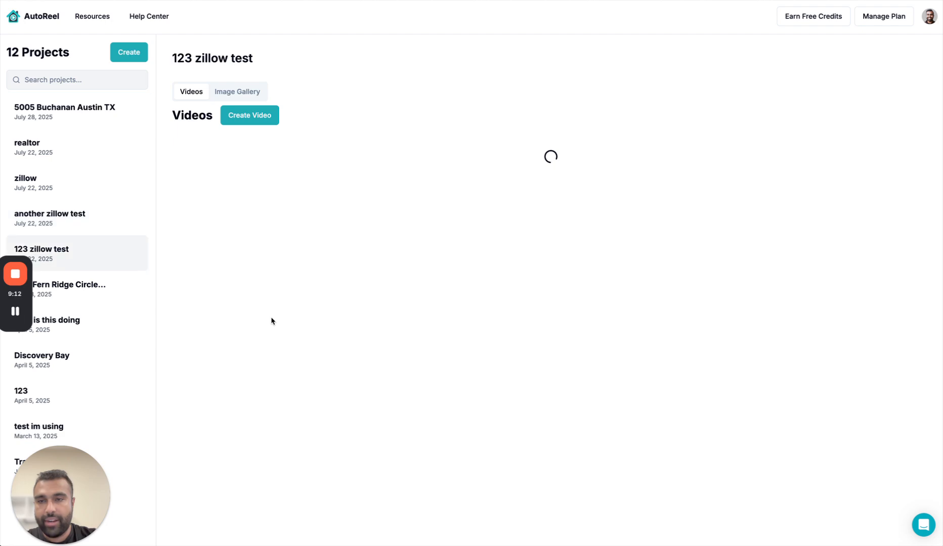
{"action": "scroll", "coordinate": [284, 361], "scroll_direction": "down", "scroll_amount": 7}
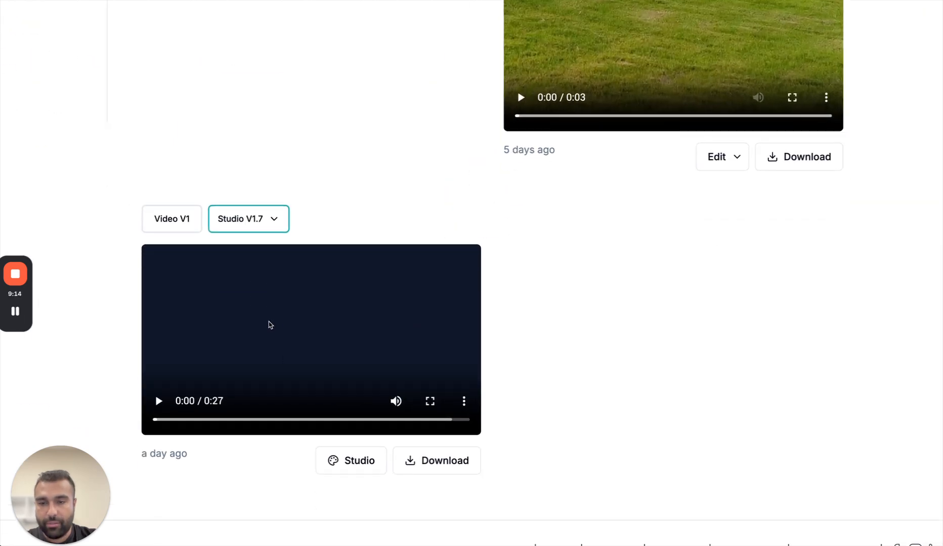
{"action": "left_click", "coordinate": [158, 401]}
{"action": "left_click_drag", "start_coordinate": [212, 421], "coordinate": [438, 424]}
{"action": "left_click", "coordinate": [458, 464]}
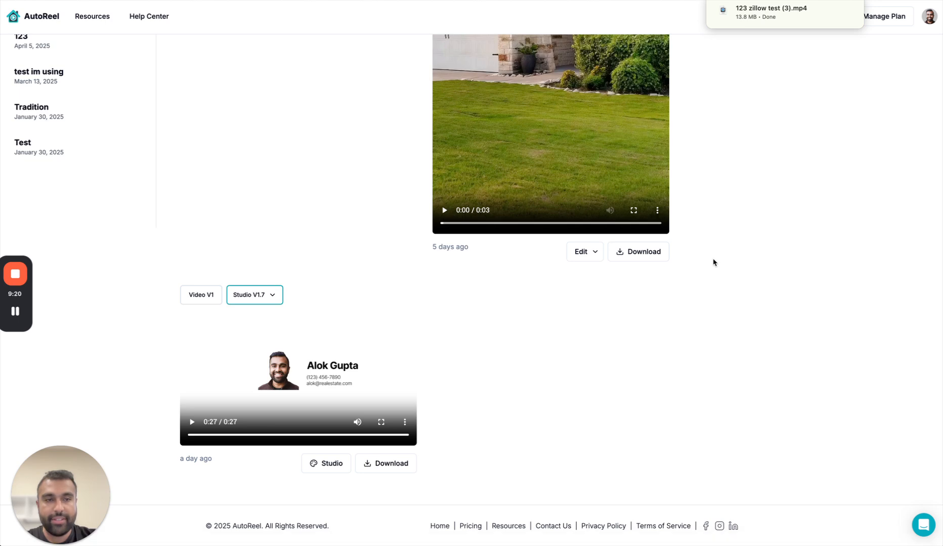
Look over the 123 zillow test videos and skip the Studio V1.7 video to 0:25 in the outro.
{"action": "scroll", "coordinate": [774, 186], "scroll_direction": "up", "scroll_amount": 7}
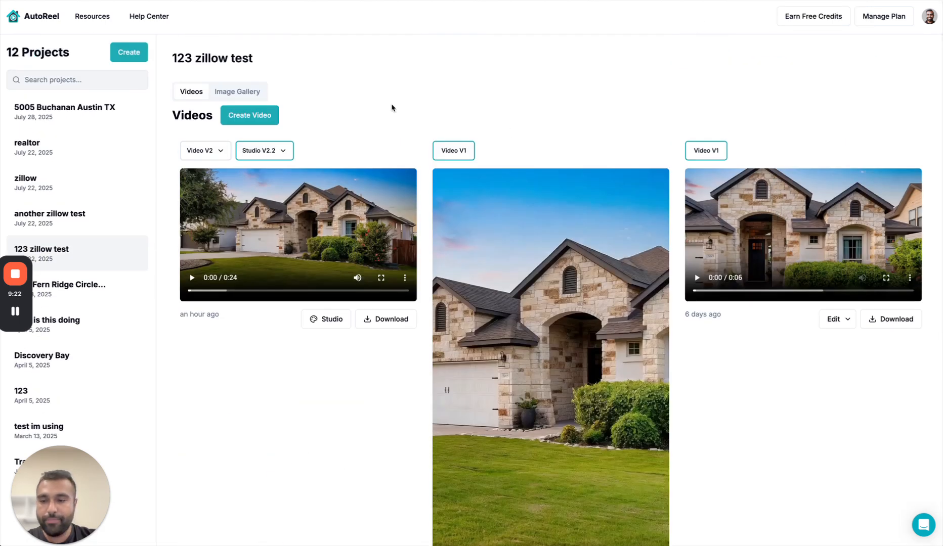
{"action": "scroll", "coordinate": [309, 332], "scroll_direction": "down", "scroll_amount": 7}
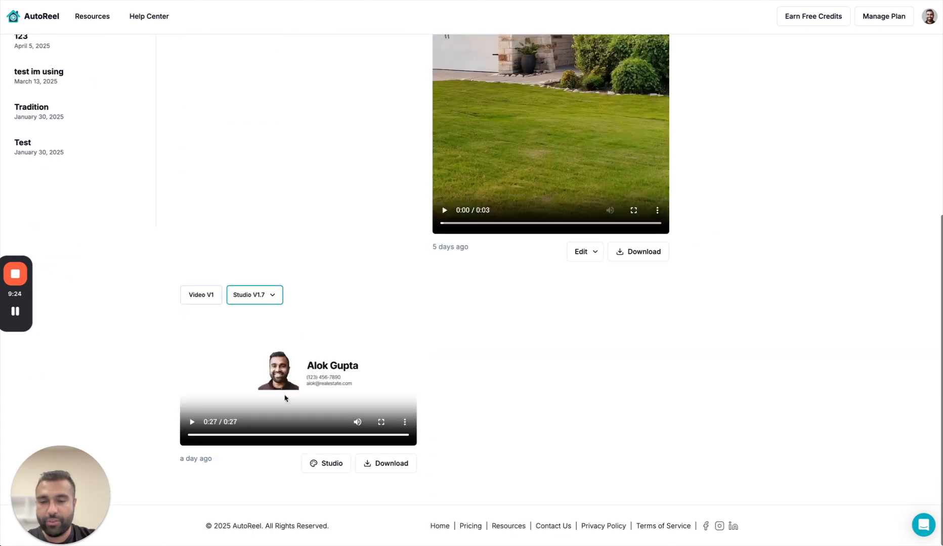
{"action": "left_click", "coordinate": [317, 436]}
{"action": "left_click", "coordinate": [389, 435]}
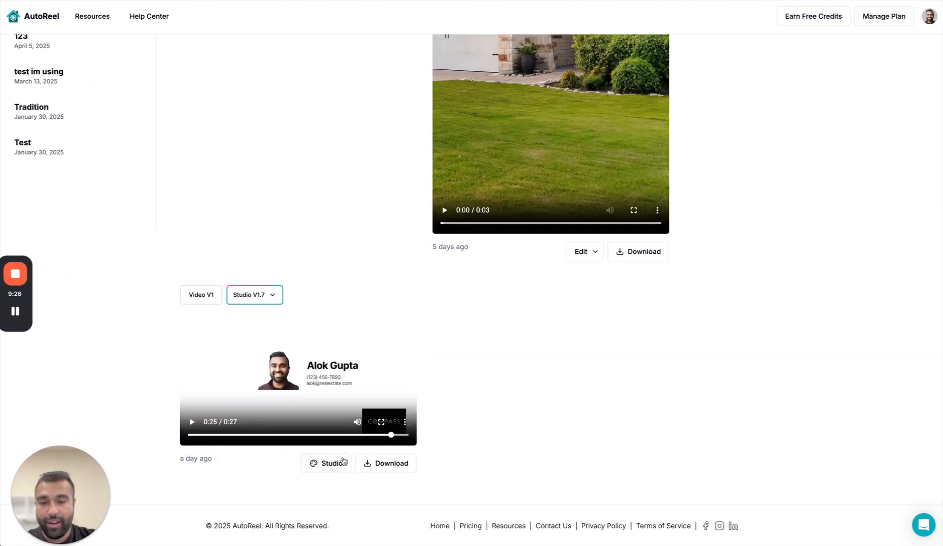
Open the Studio V1.7 video in the Studio editor, check its intro and select the THE title, and render the video.
{"action": "left_click", "coordinate": [335, 465]}
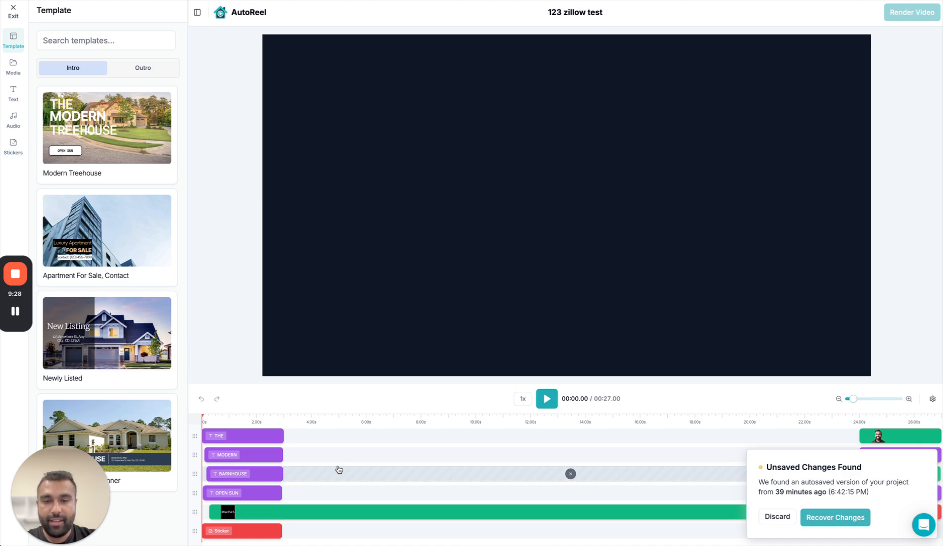
{"action": "left_click", "coordinate": [235, 423]}
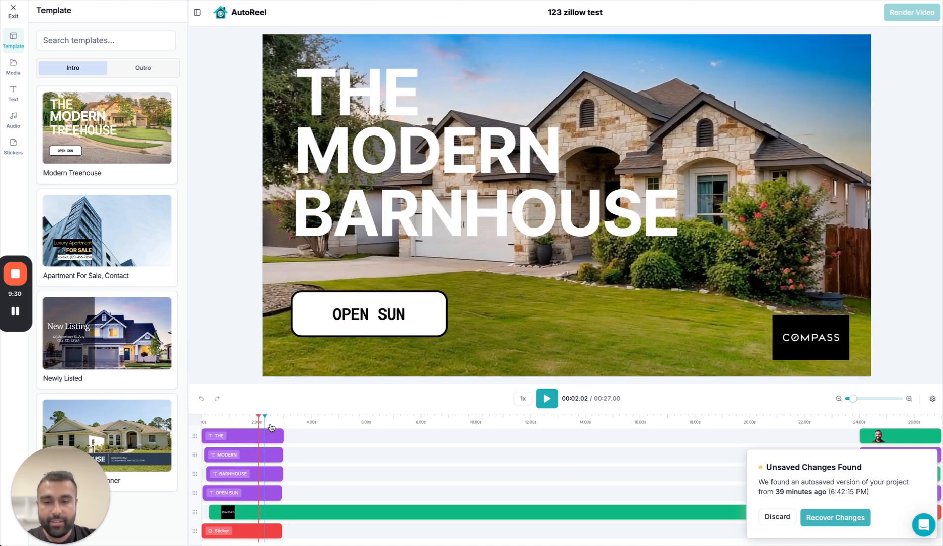
{"action": "left_click", "coordinate": [244, 436]}
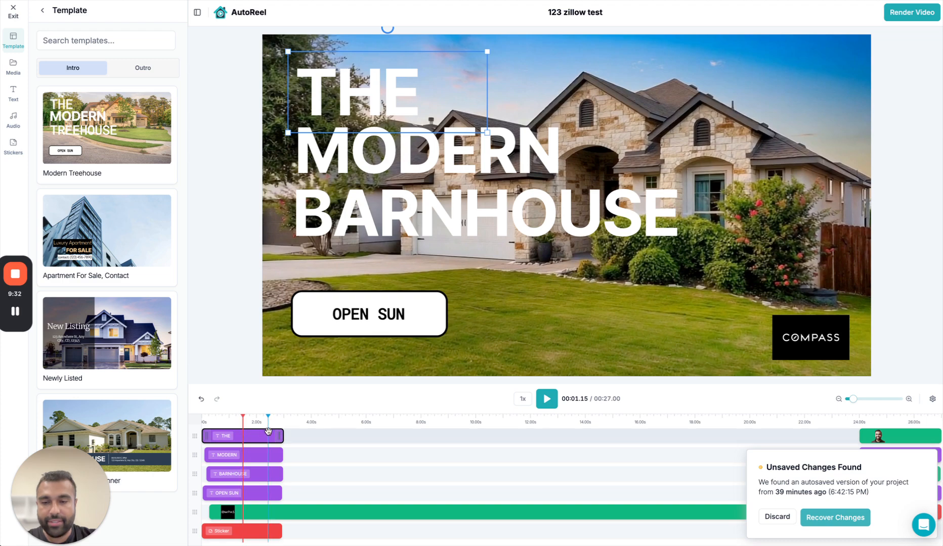
{"action": "left_click", "coordinate": [915, 11]}
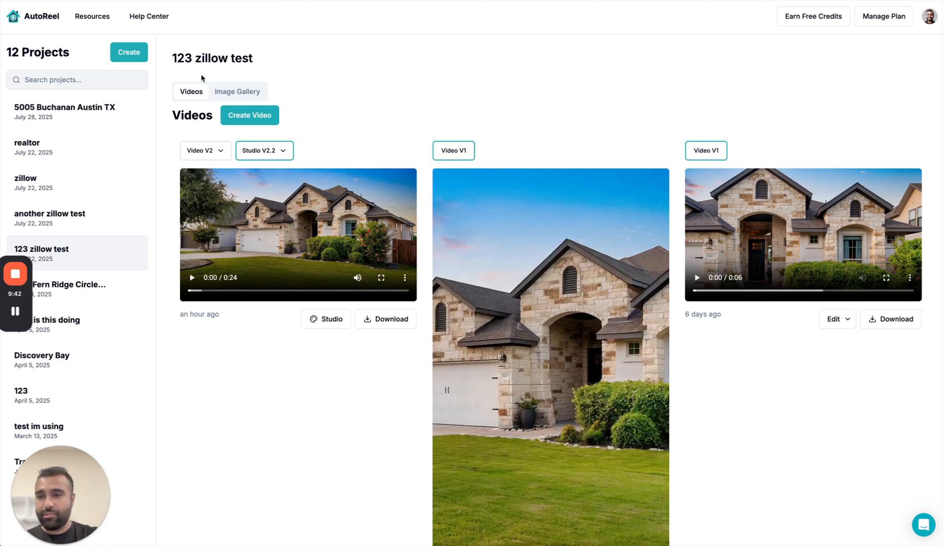
{"action": "left_click", "coordinate": [86, 112]}
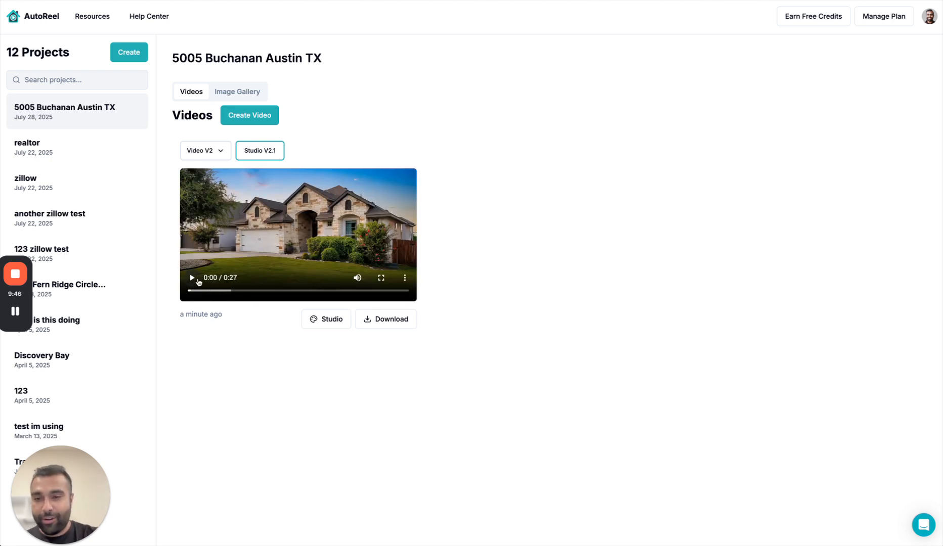
{"action": "left_click", "coordinate": [193, 277]}
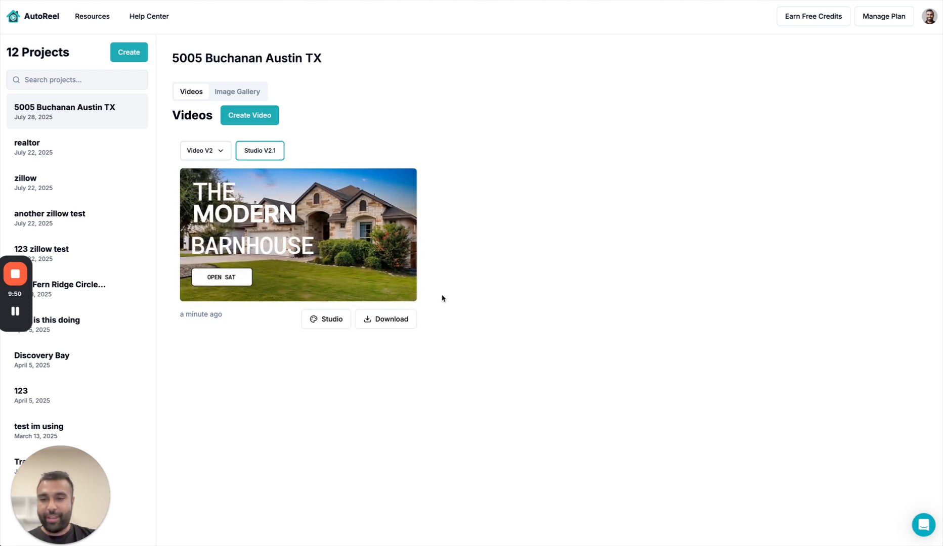
{"action": "left_click", "coordinate": [191, 277]}
{"action": "left_click", "coordinate": [190, 291]}
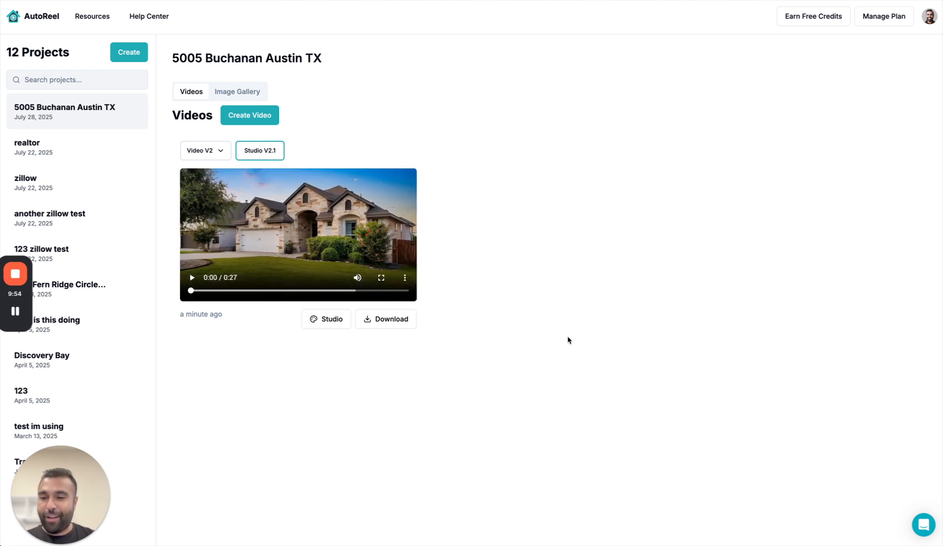